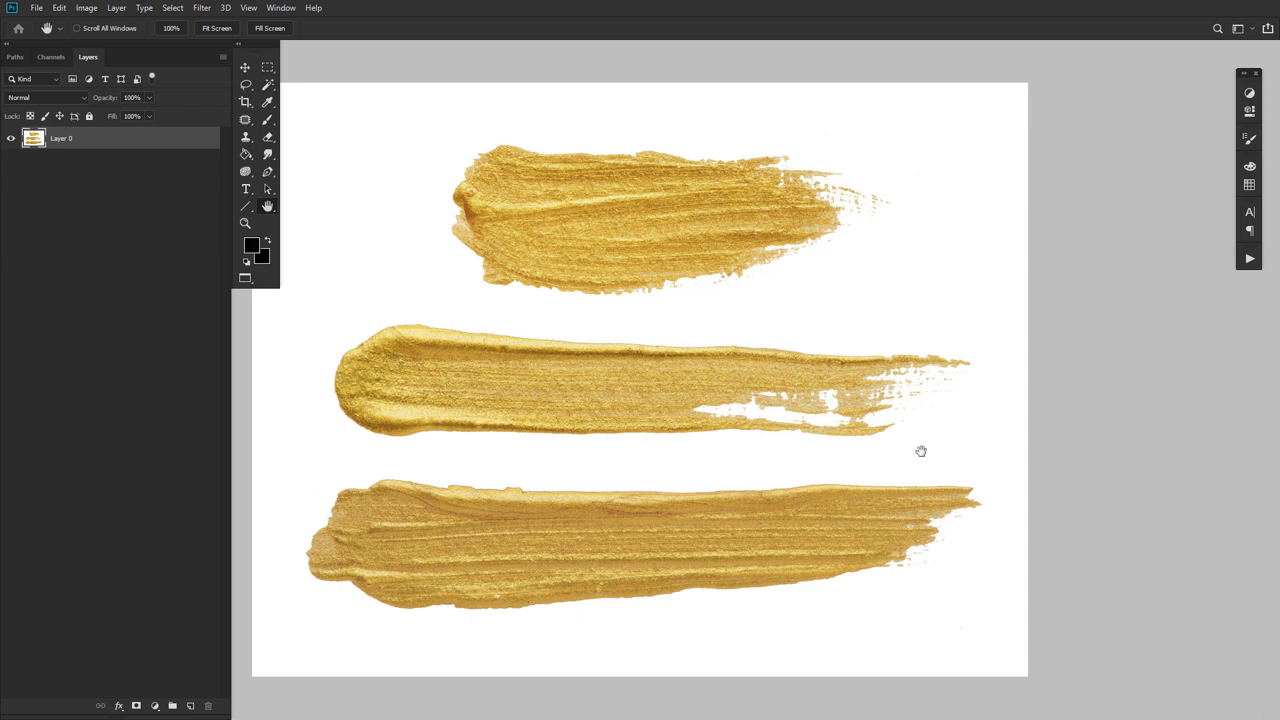
Desaturate the gold brush stroke image to grayscale.
left_click(88, 9)
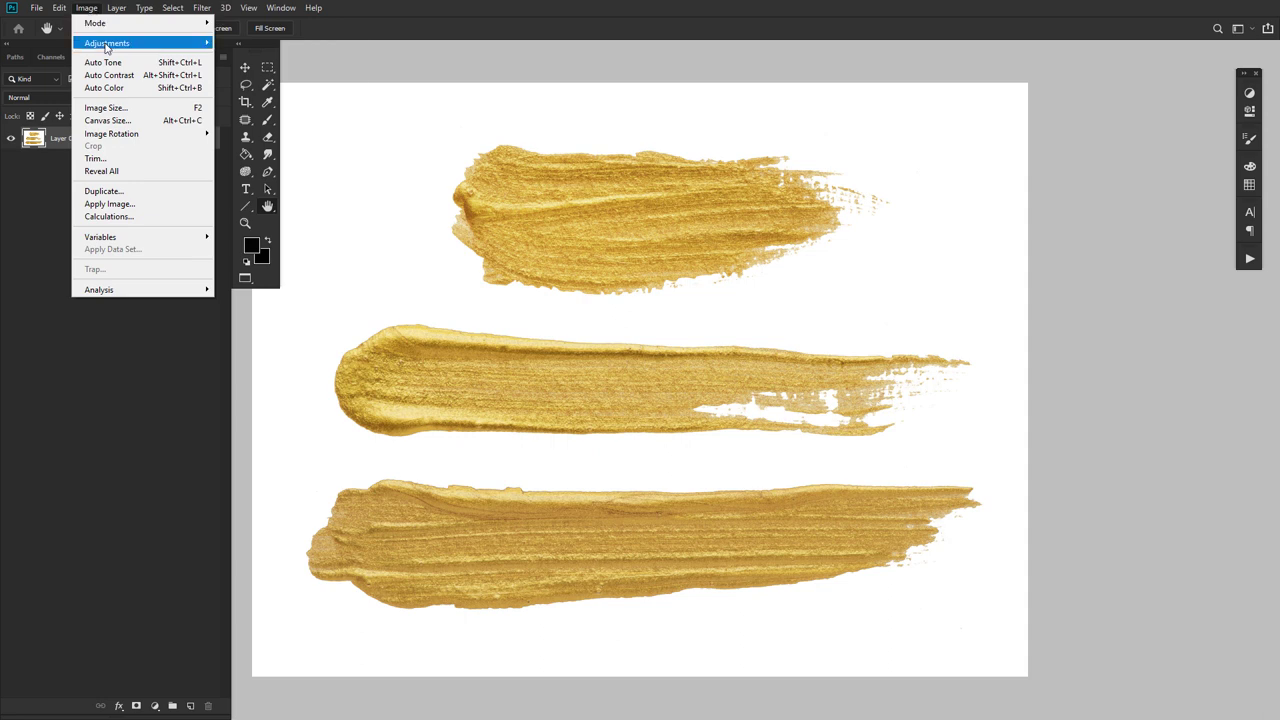
mouse_move(110, 43)
left_click(276, 301)
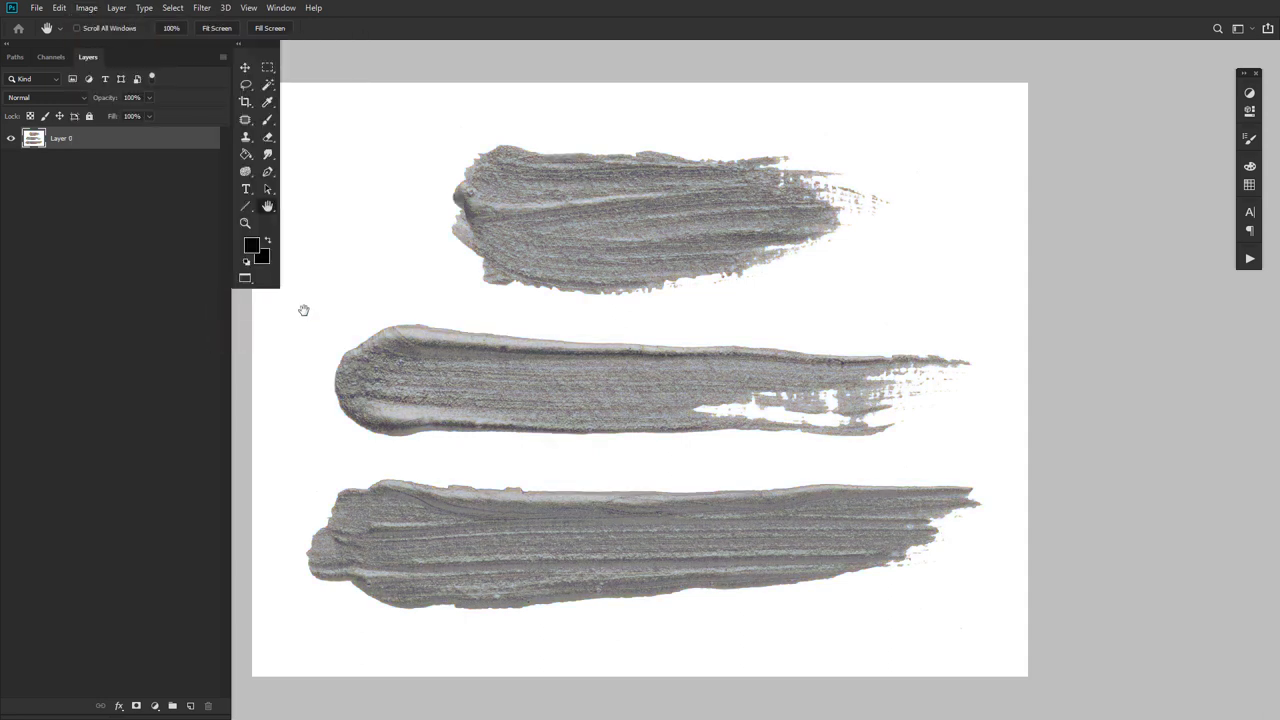
Darken the strokes with a Brightness/Contrast adjustment, setting contrast to 100 and brightness to -150.
left_click(86, 7)
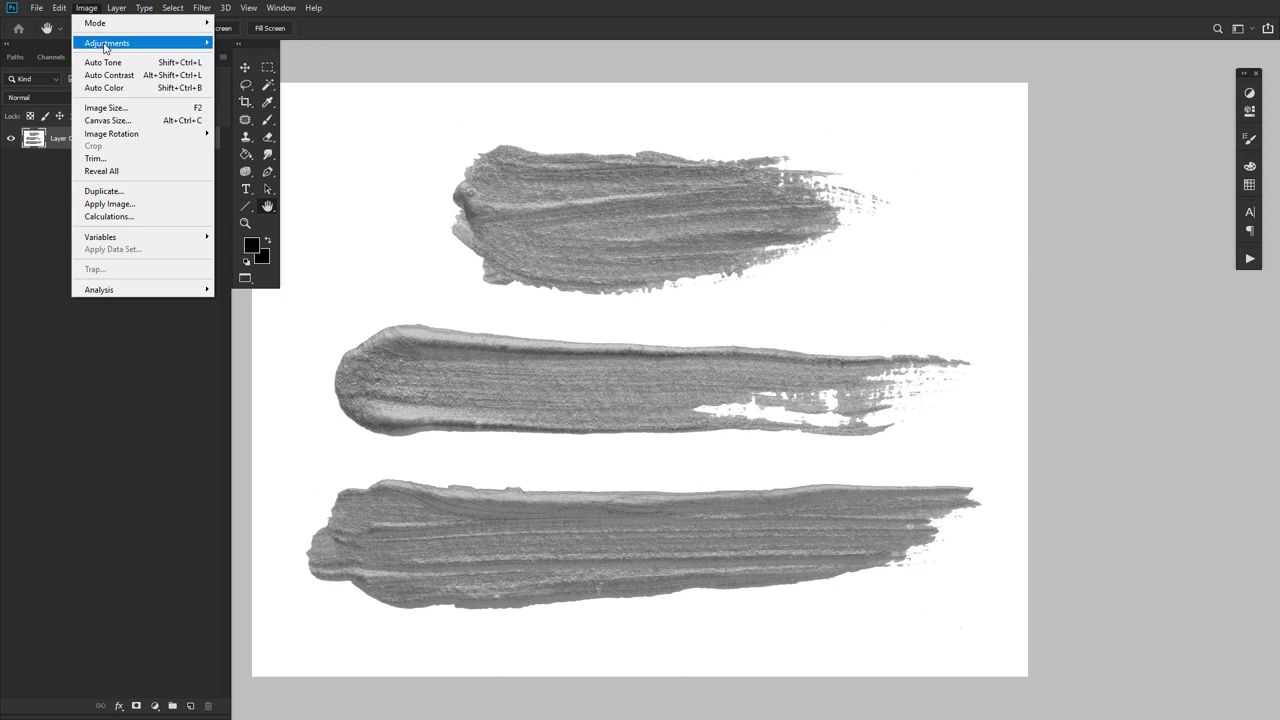
mouse_move(140, 43)
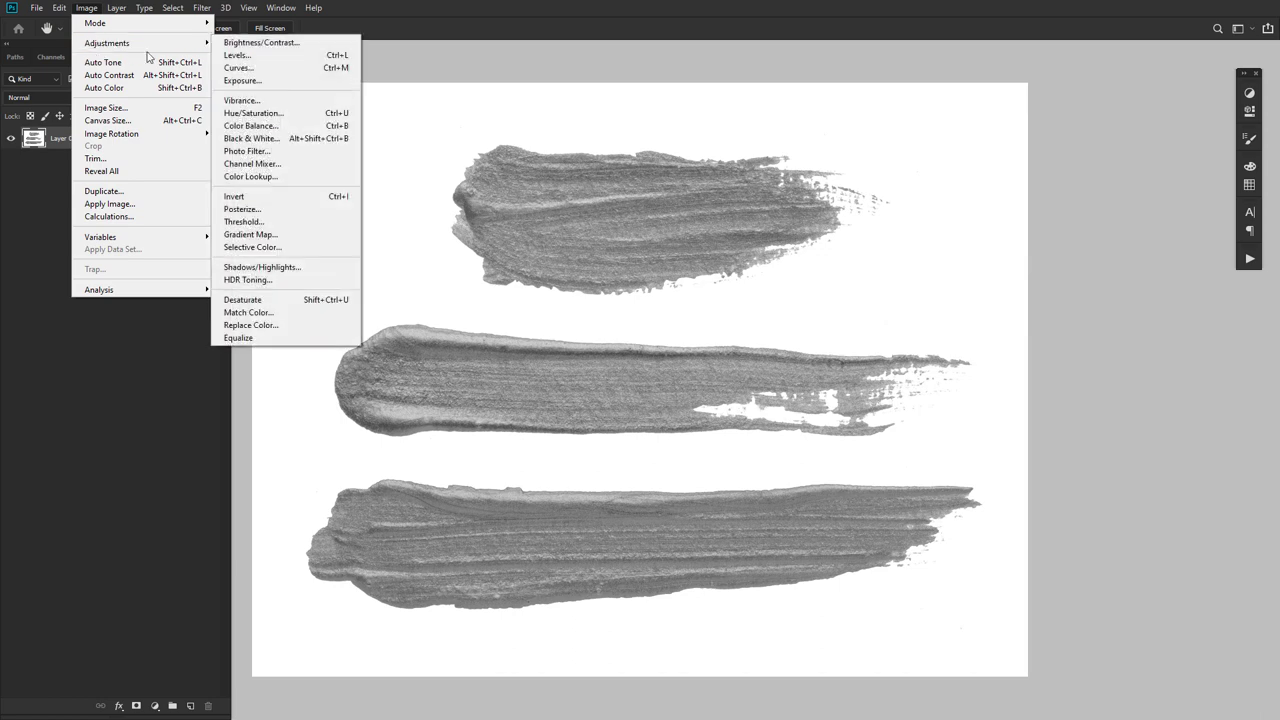
left_click(274, 43)
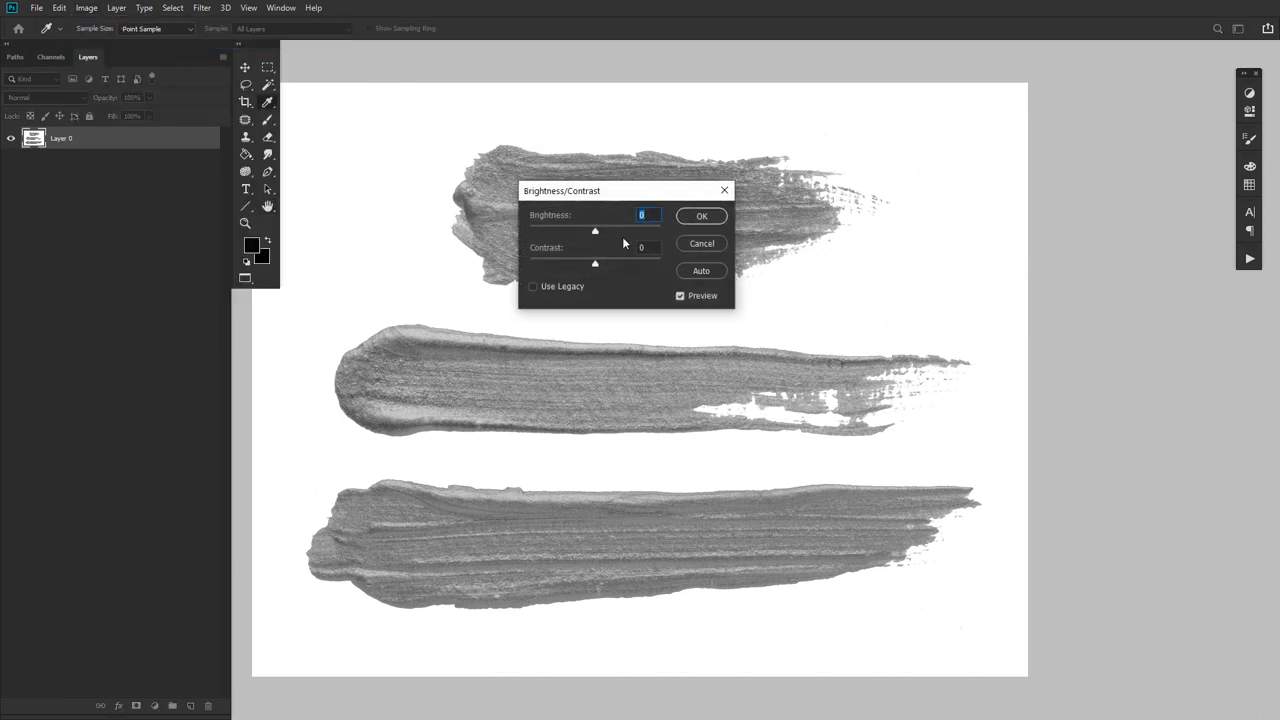
left_click_drag(595, 265, 670, 263)
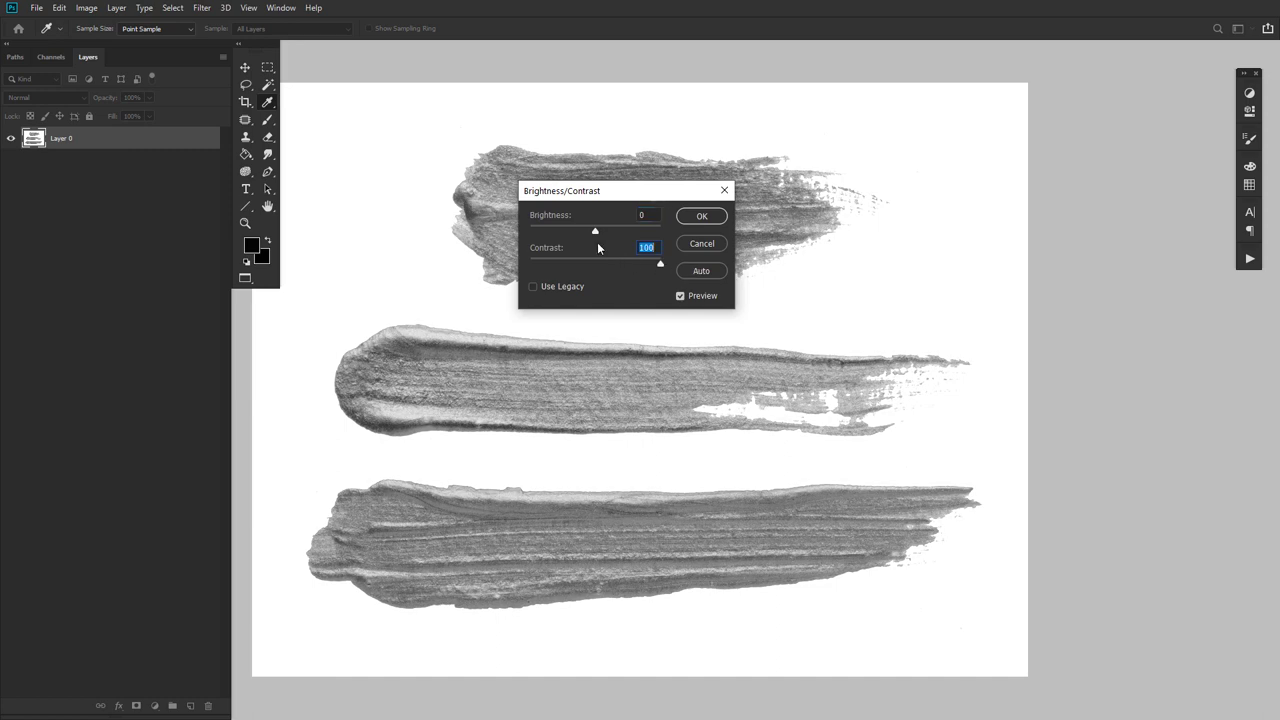
left_click_drag(595, 229, 490, 222)
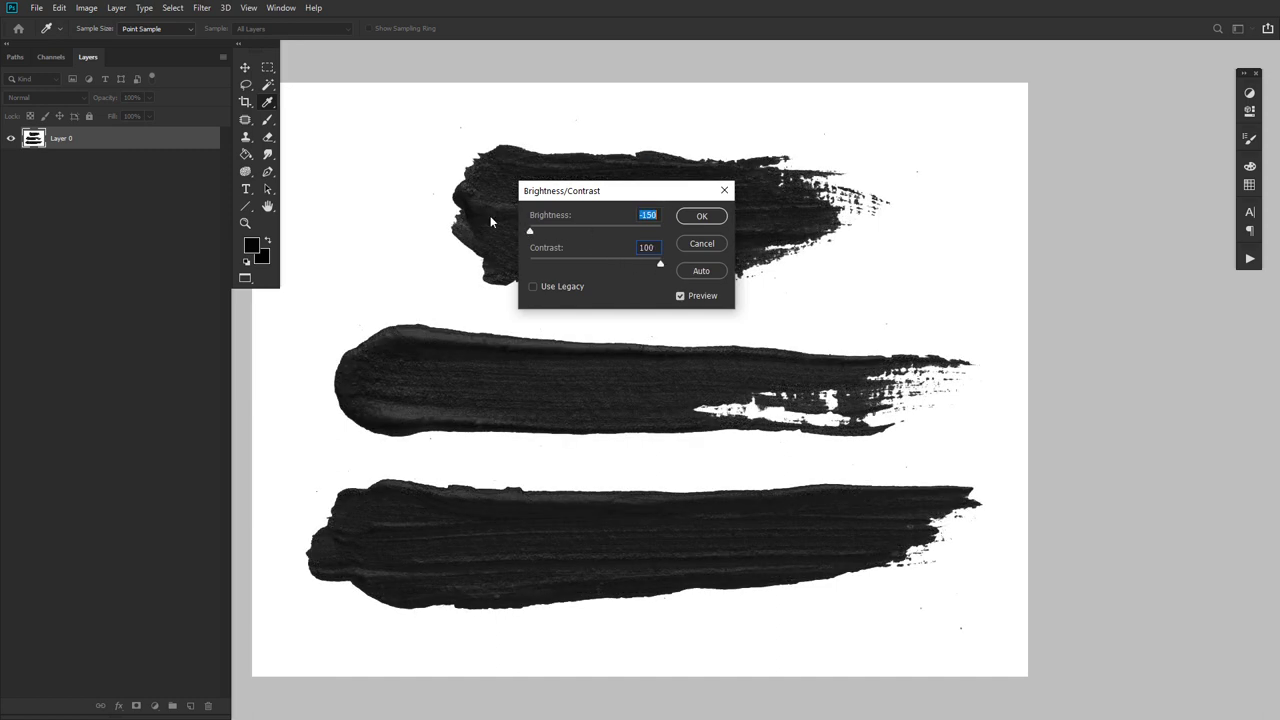
left_click(701, 216)
key("h")
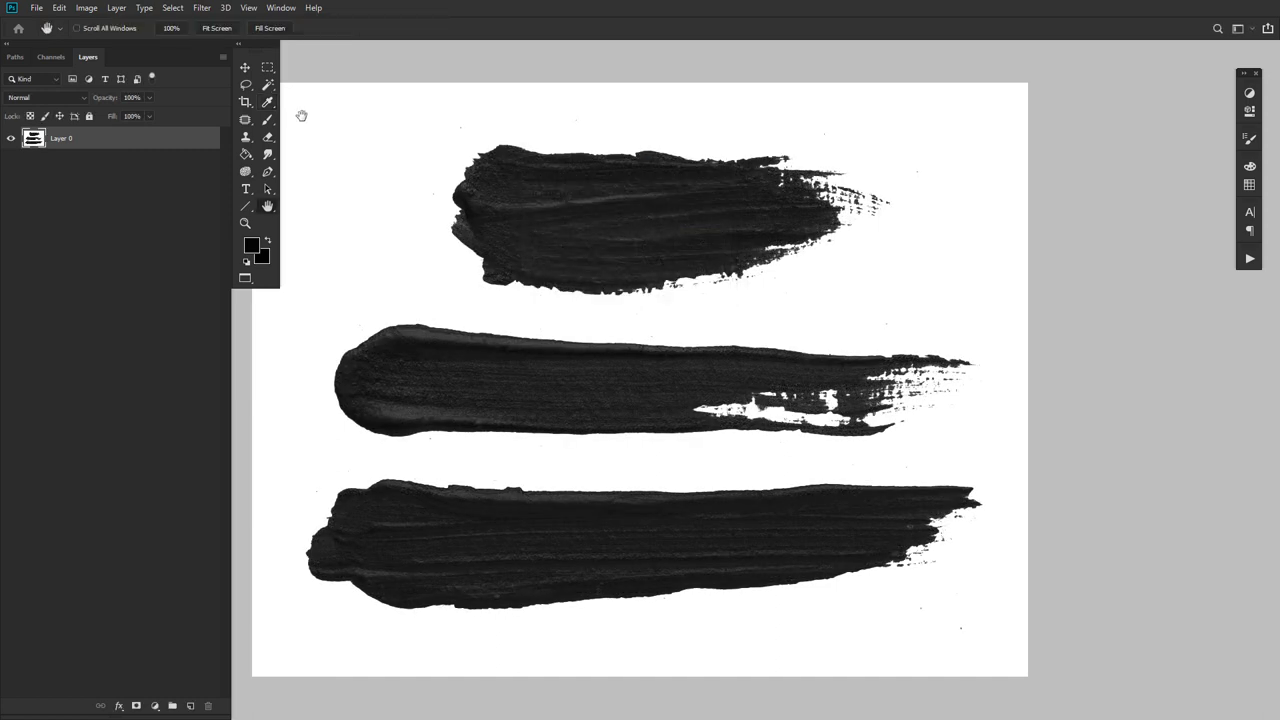
Apply a second Brightness/Contrast adjustment with brightness at its minimum and increased contrast to turn the strokes solid black.
left_click(88, 9)
mouse_move(104, 42)
left_click(263, 45)
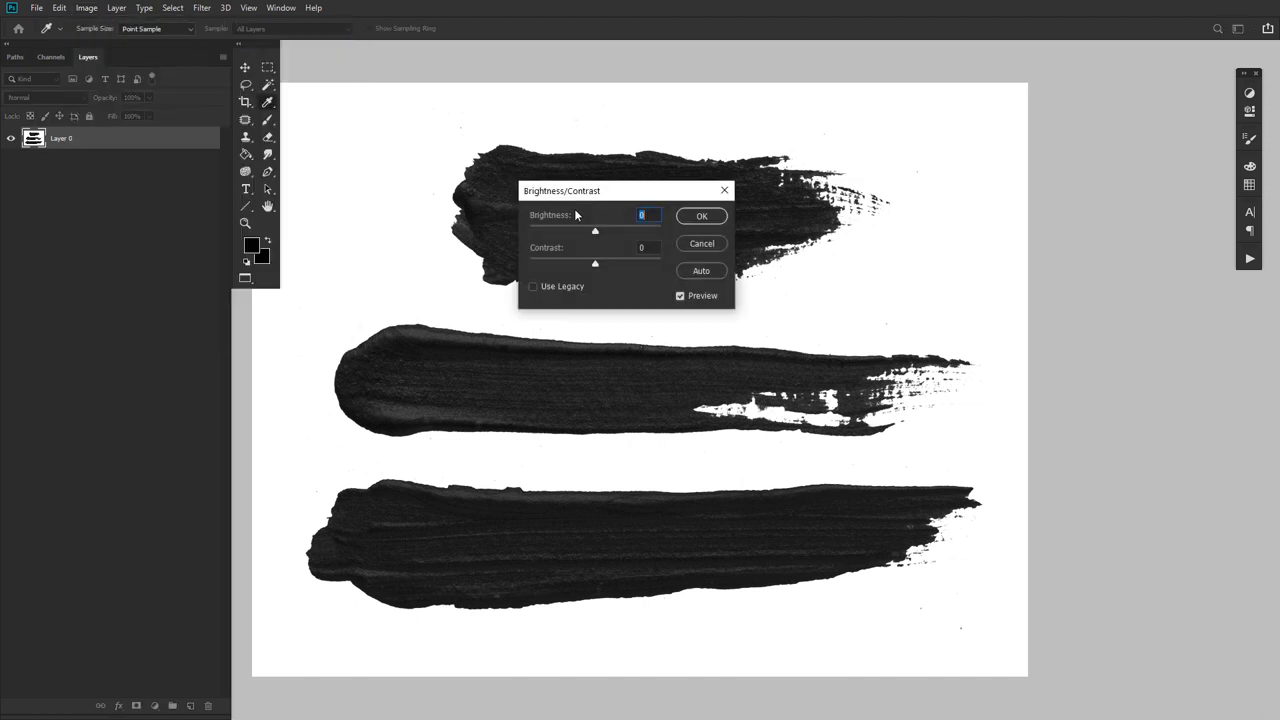
left_click_drag(594, 229, 449, 230)
left_click_drag(619, 262, 648, 268)
left_click(718, 221)
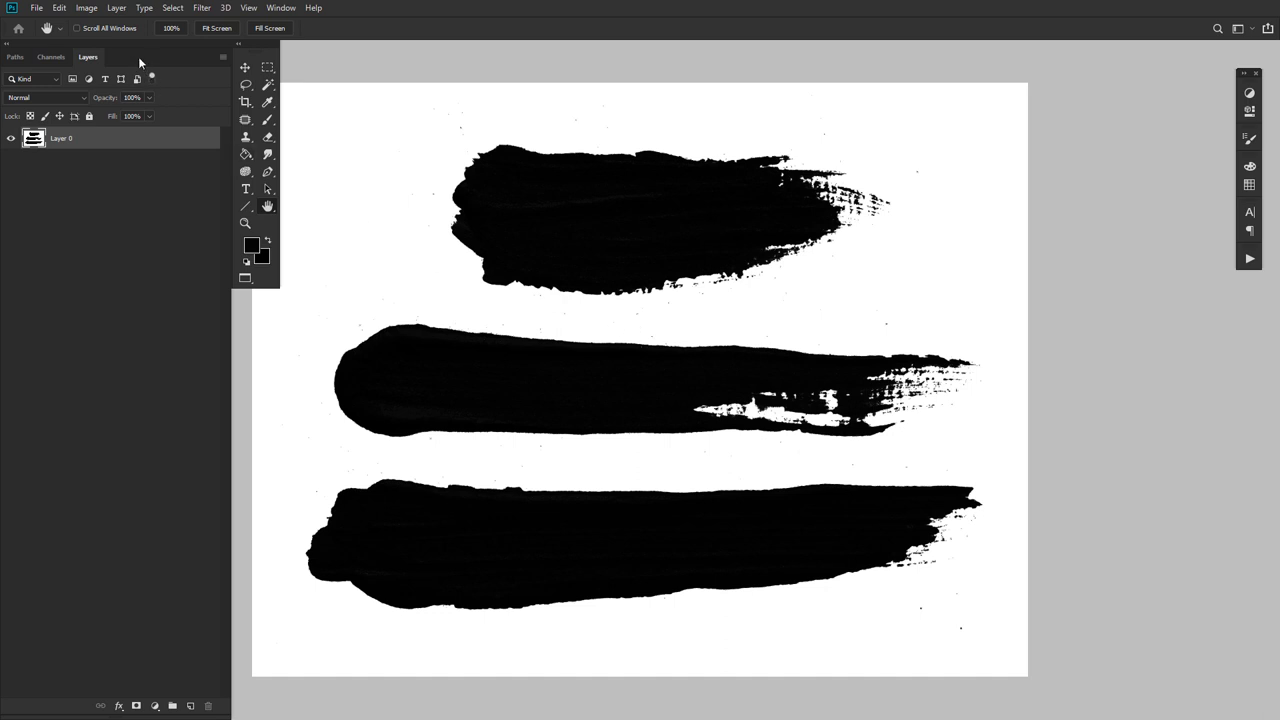
Select the black brush strokes with Color Range, using sampled colors and a fuzziness of 200.
left_click(168, 9)
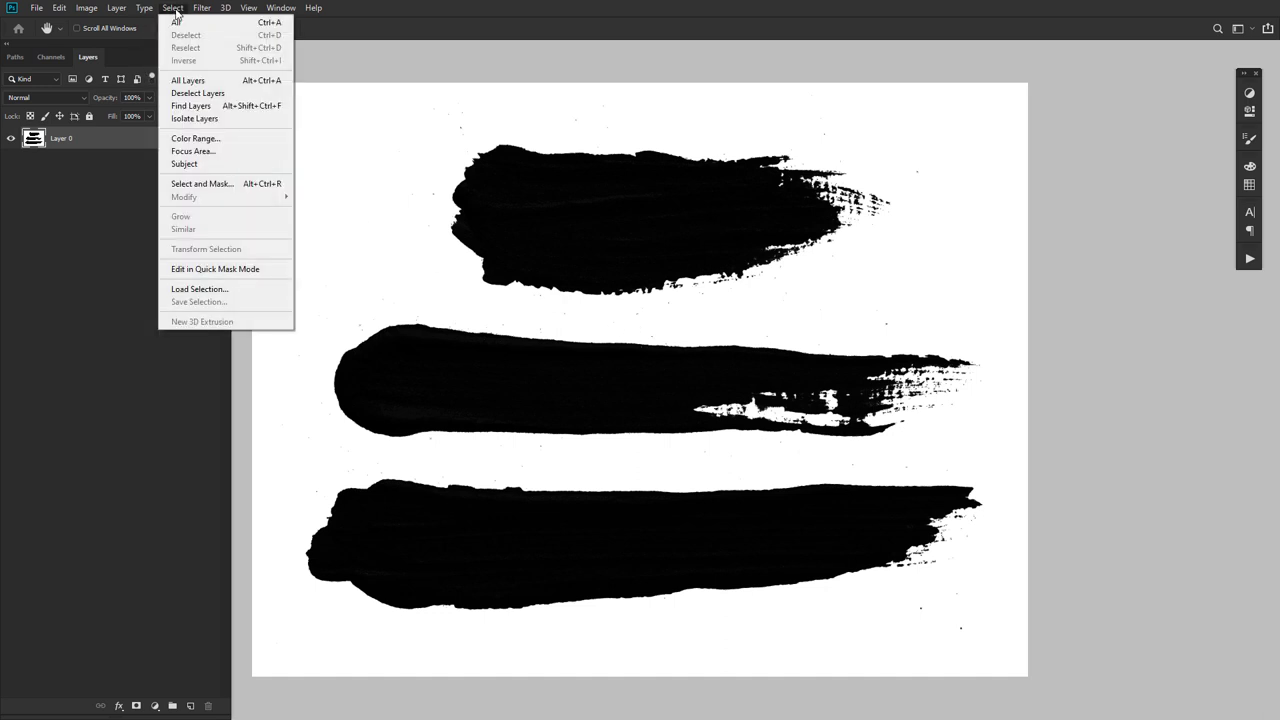
left_click(200, 137)
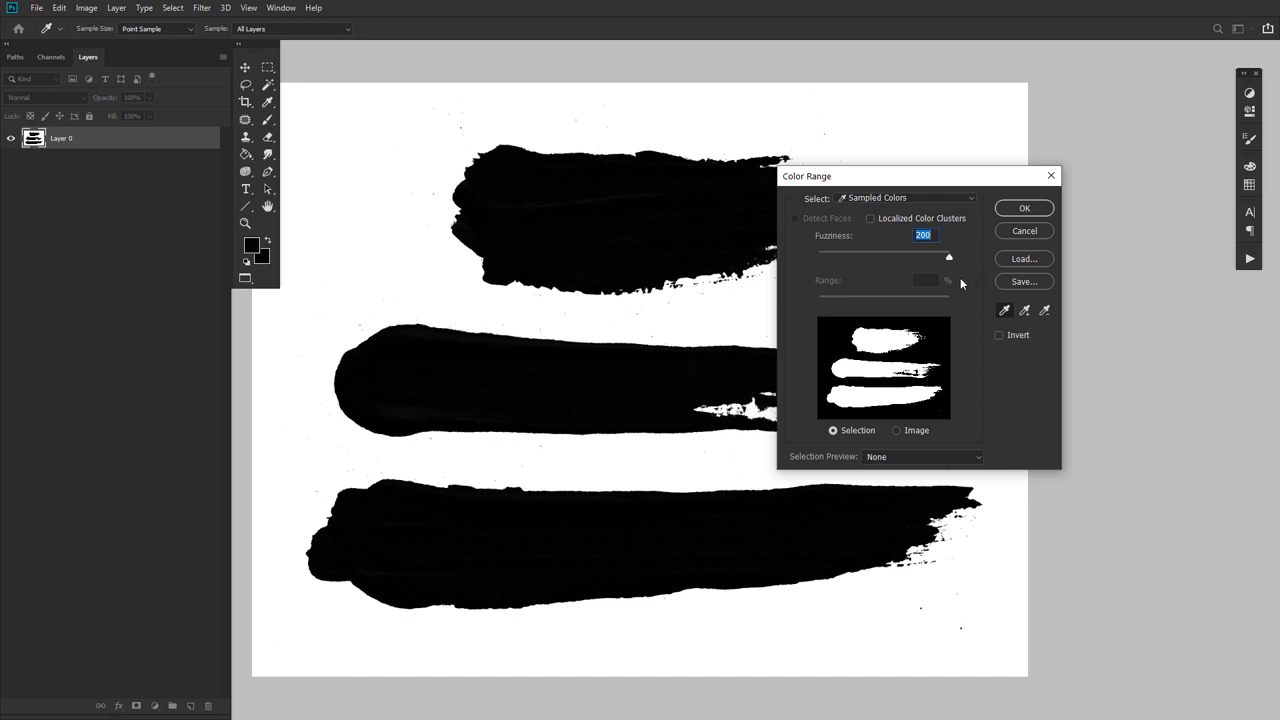
left_click(1024, 208)
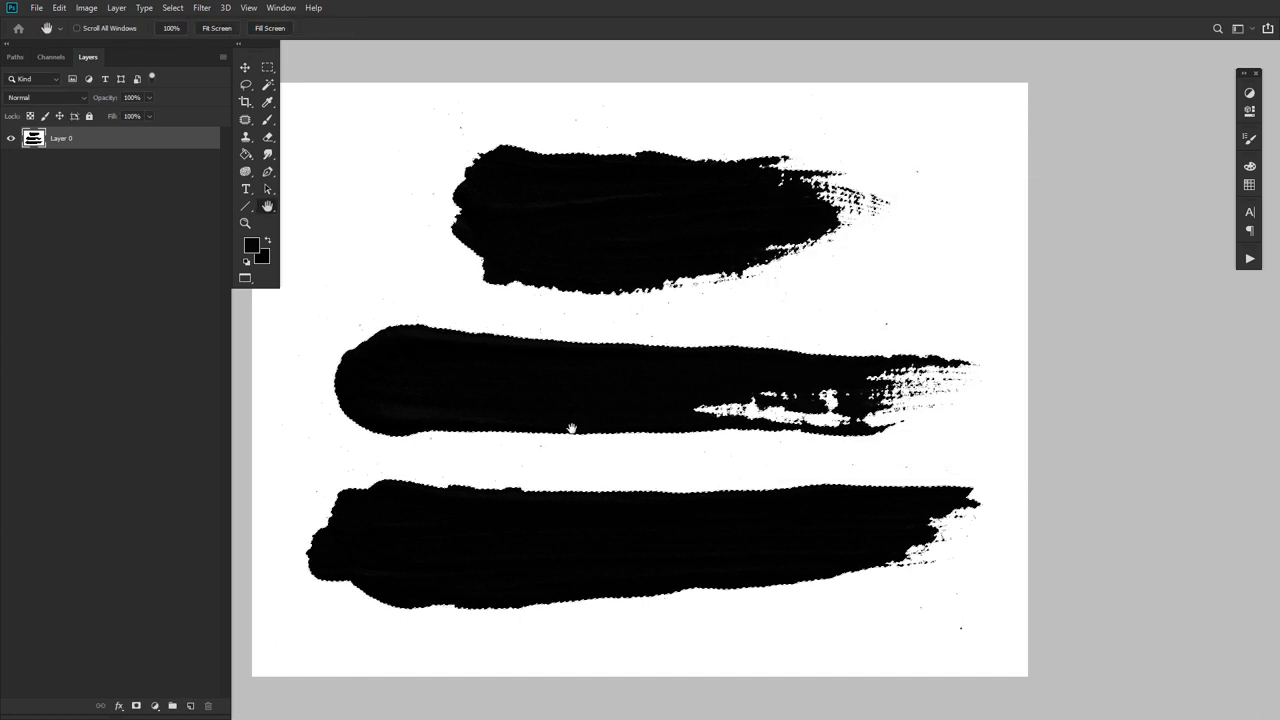
Add a black Solid Color fill layer from the selection and check its cutout by temporarily hiding Layer 0.
left_click(155, 706)
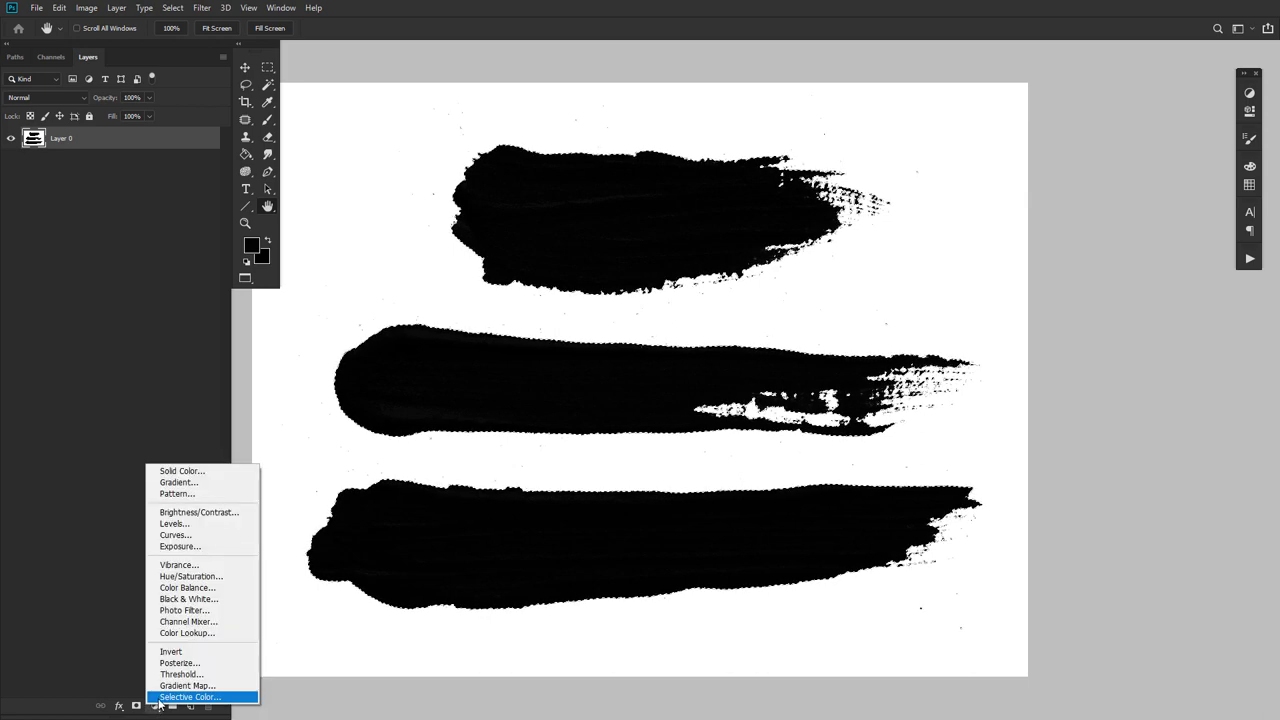
left_click(183, 471)
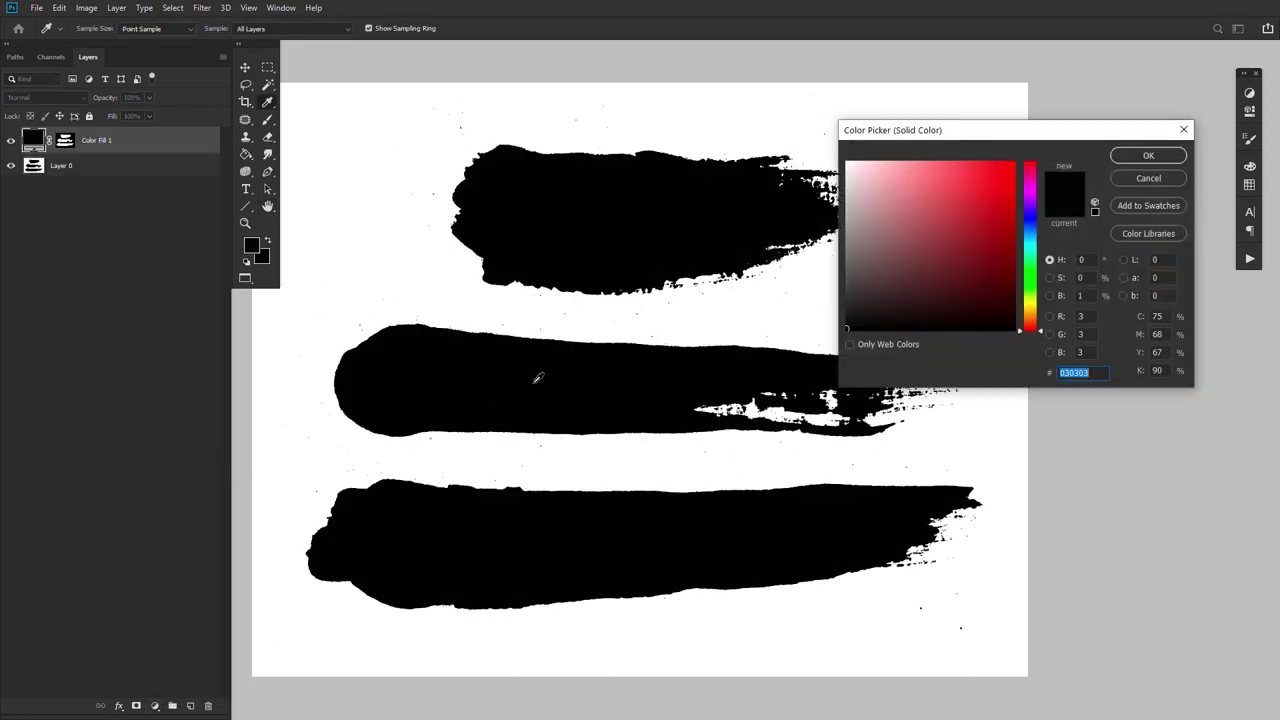
left_click(1148, 156)
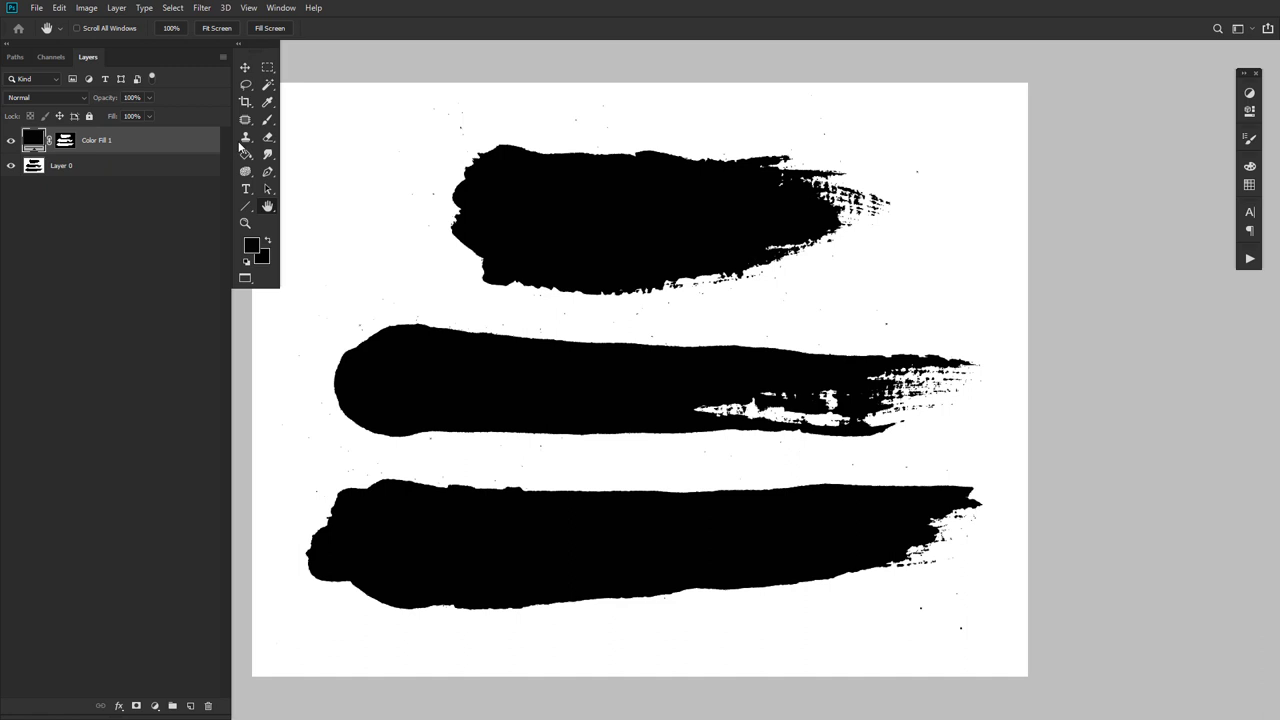
left_click(11, 165)
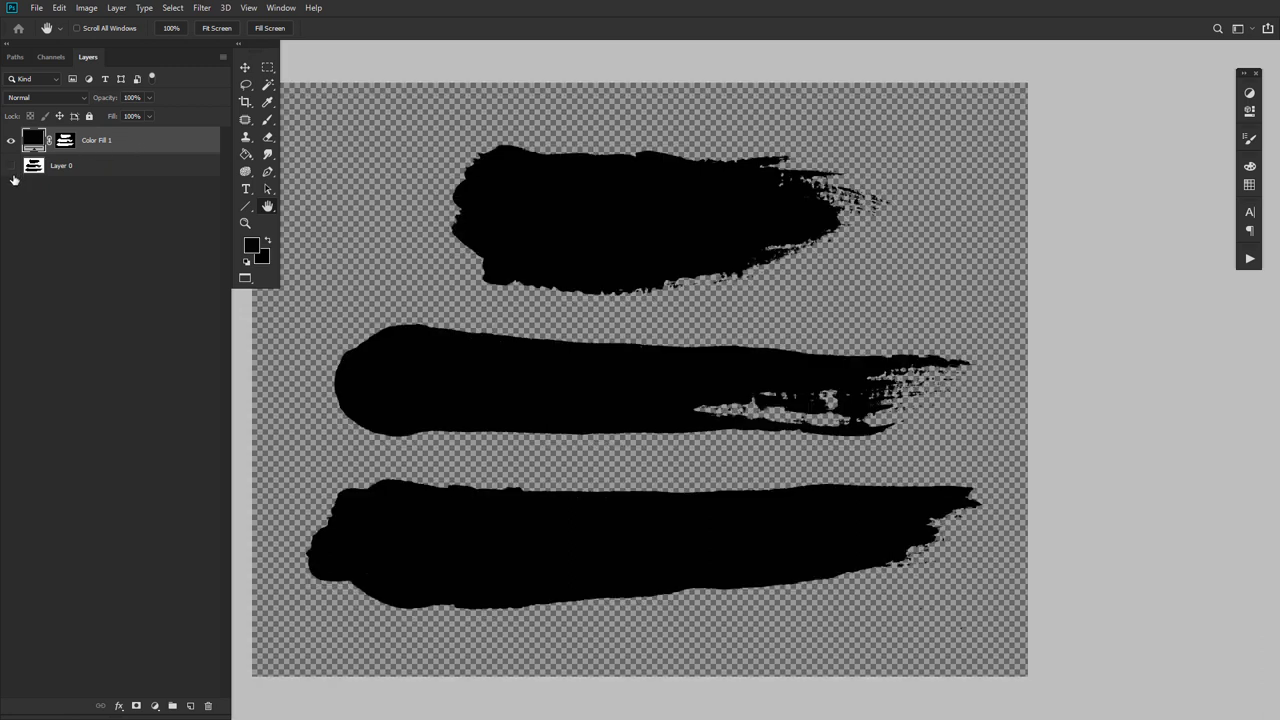
left_click(11, 165)
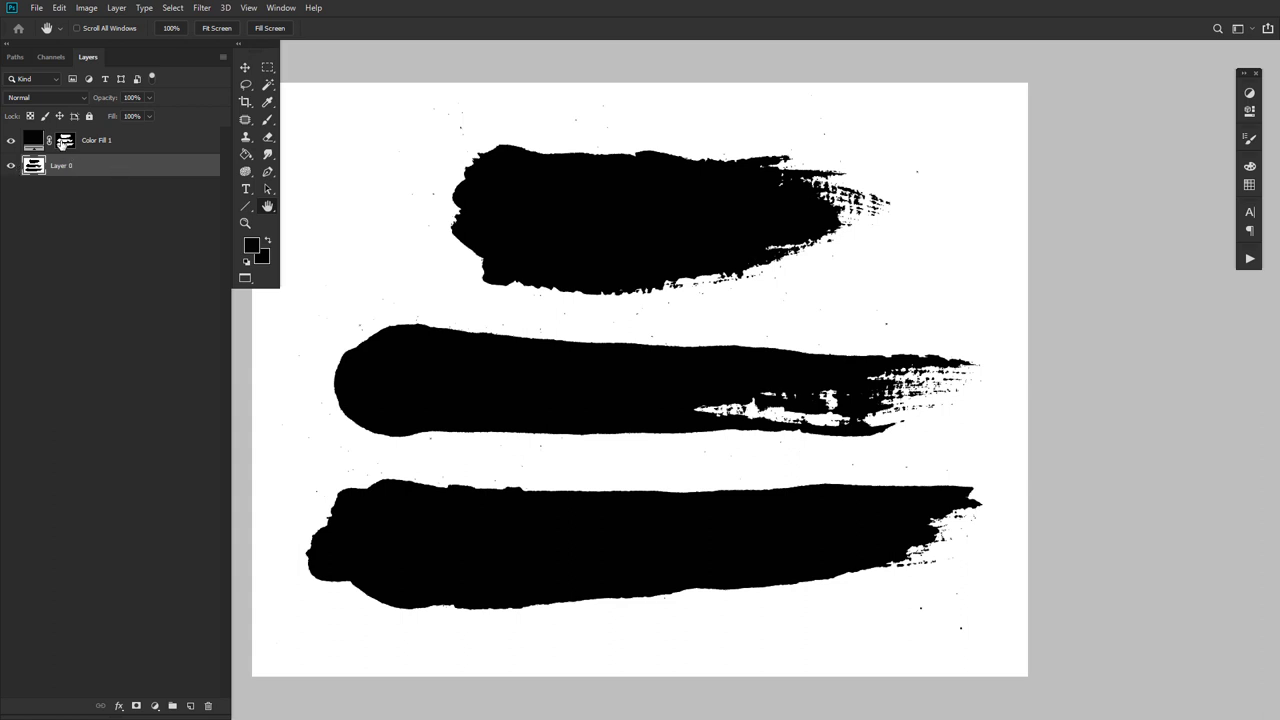
Add a white (ffffff) Solid Color fill layer directly above Layer 0.
left_click(63, 142)
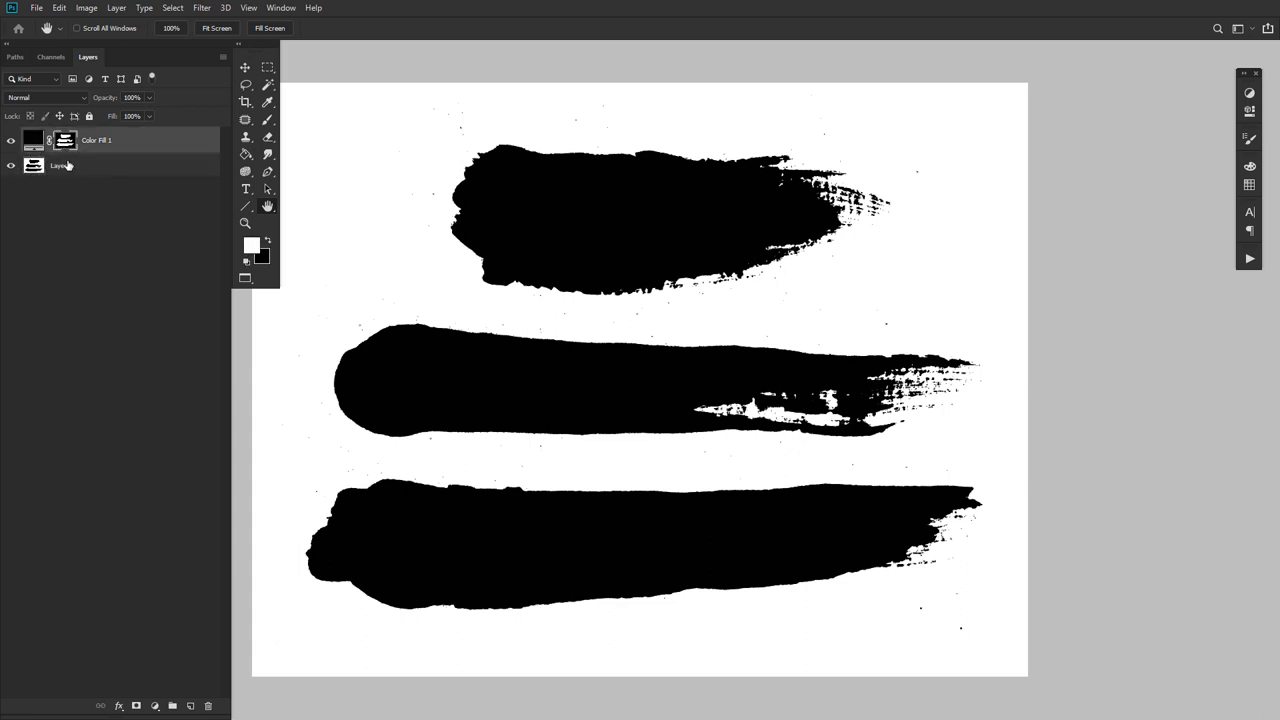
left_click(67, 166)
left_click(154, 706)
left_click(172, 473)
type("ffffff")
left_click(1125, 157)
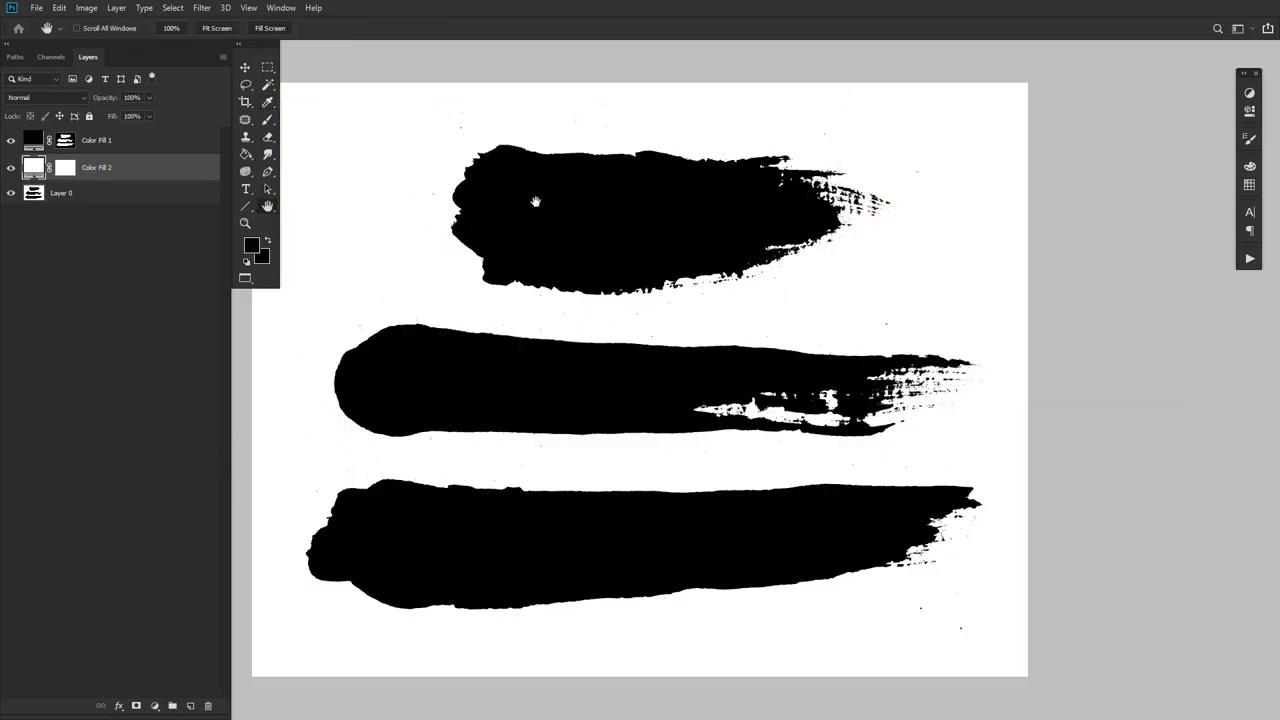
Refine the black fill layer's mask in Select and Mask with Smooth 9, Contrast 24% and Shift Edge -30%.
left_click(65, 142)
double_click(65, 144)
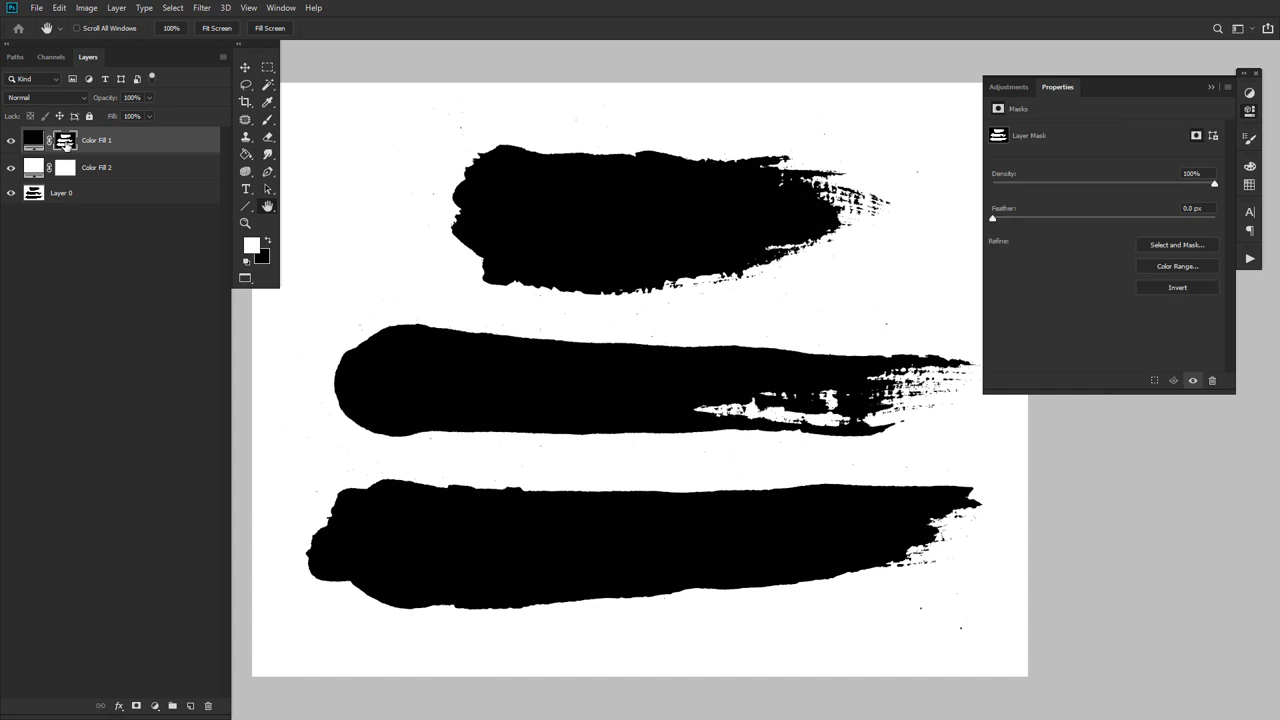
left_click(1176, 245)
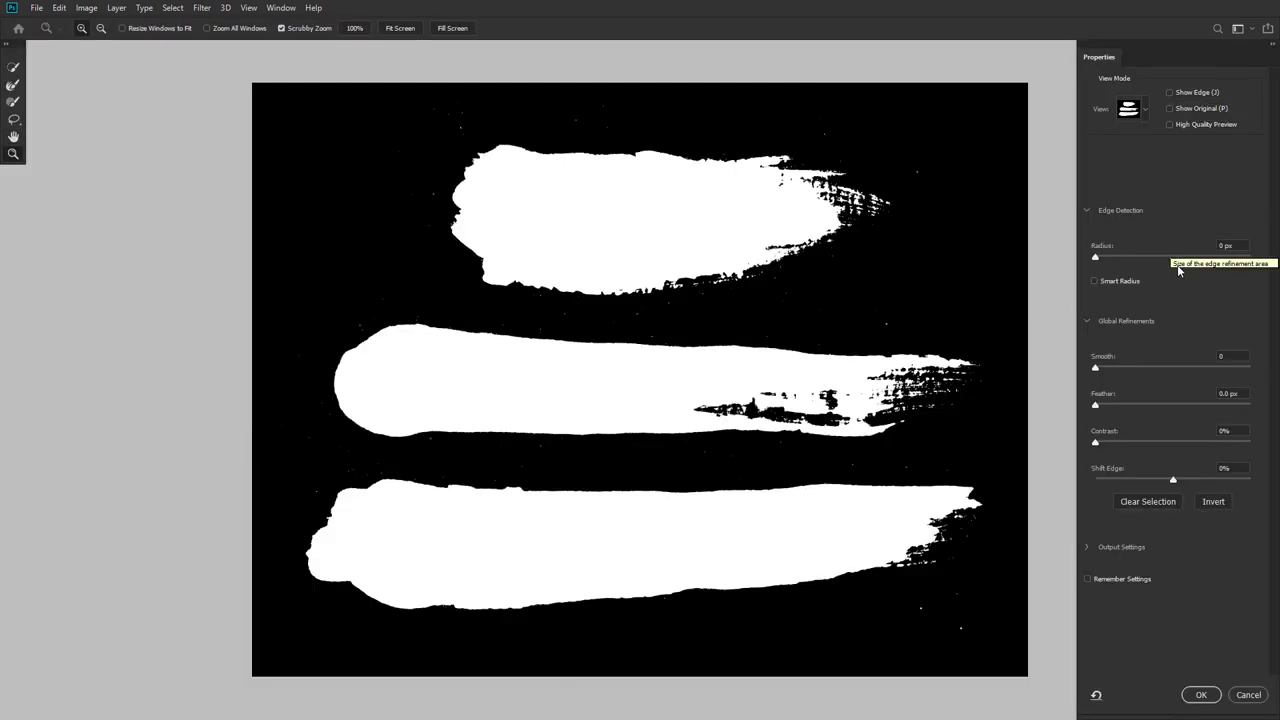
left_click(1235, 355)
left_click_drag(1095, 367, 1109, 367)
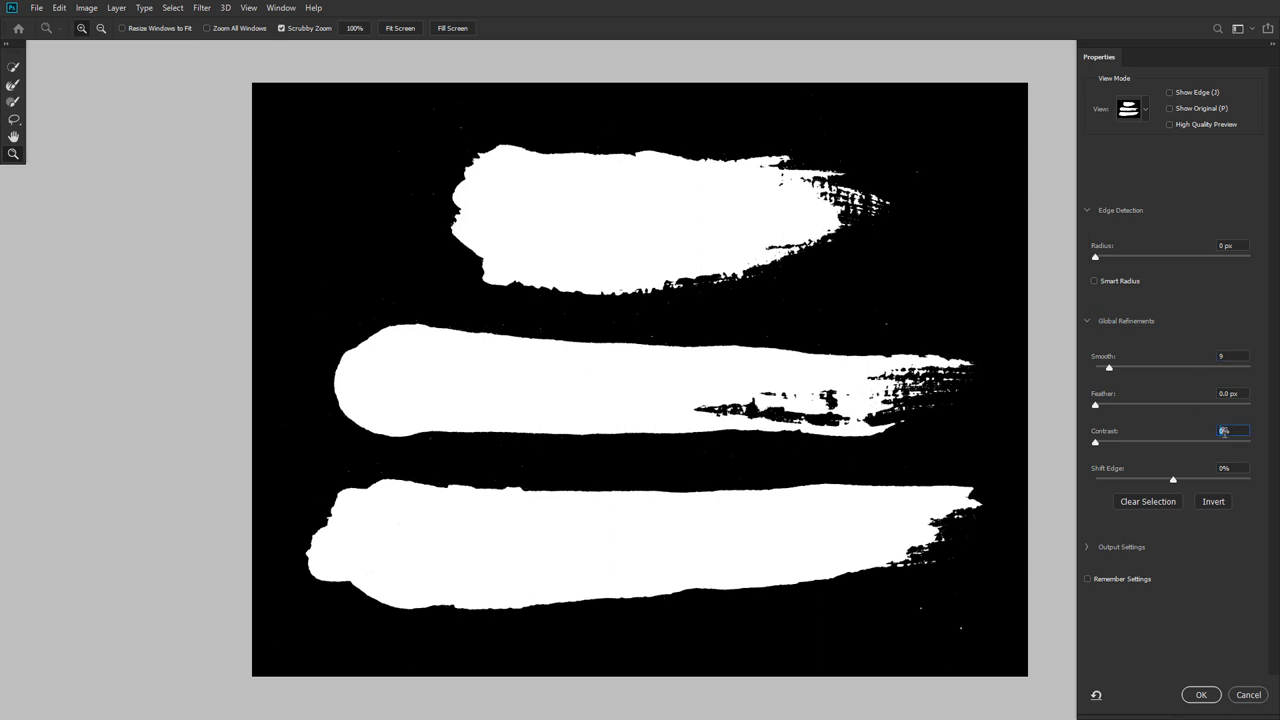
scroll(1224, 432, "up", 2)
scroll(1226, 467, "down", 3)
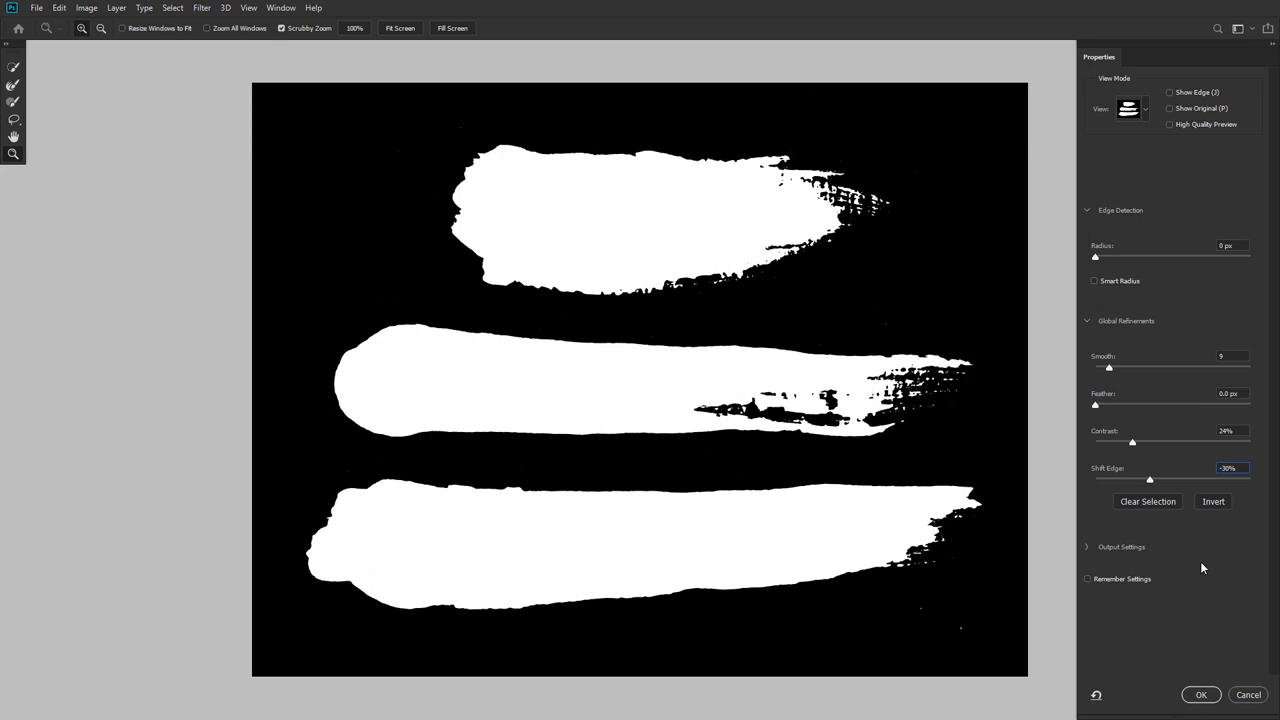
left_click(1203, 697)
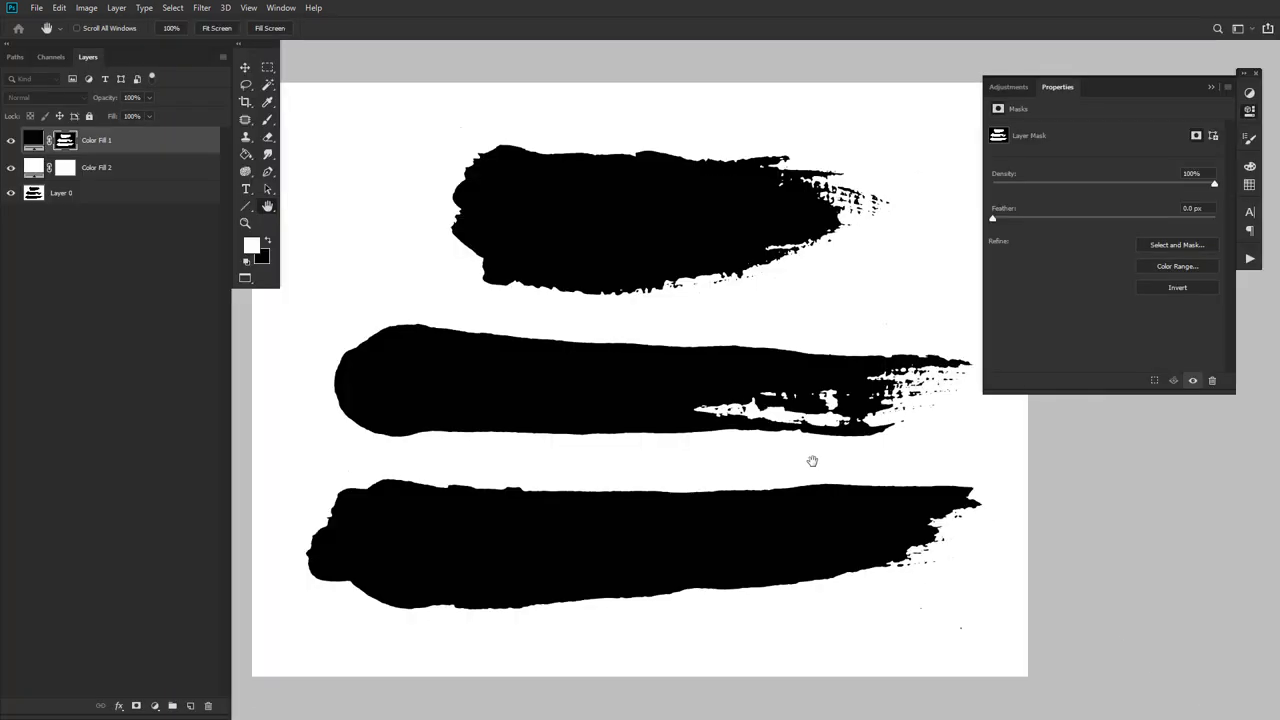
Crop the canvas tightly around the middle brush stroke.
left_click(245, 101)
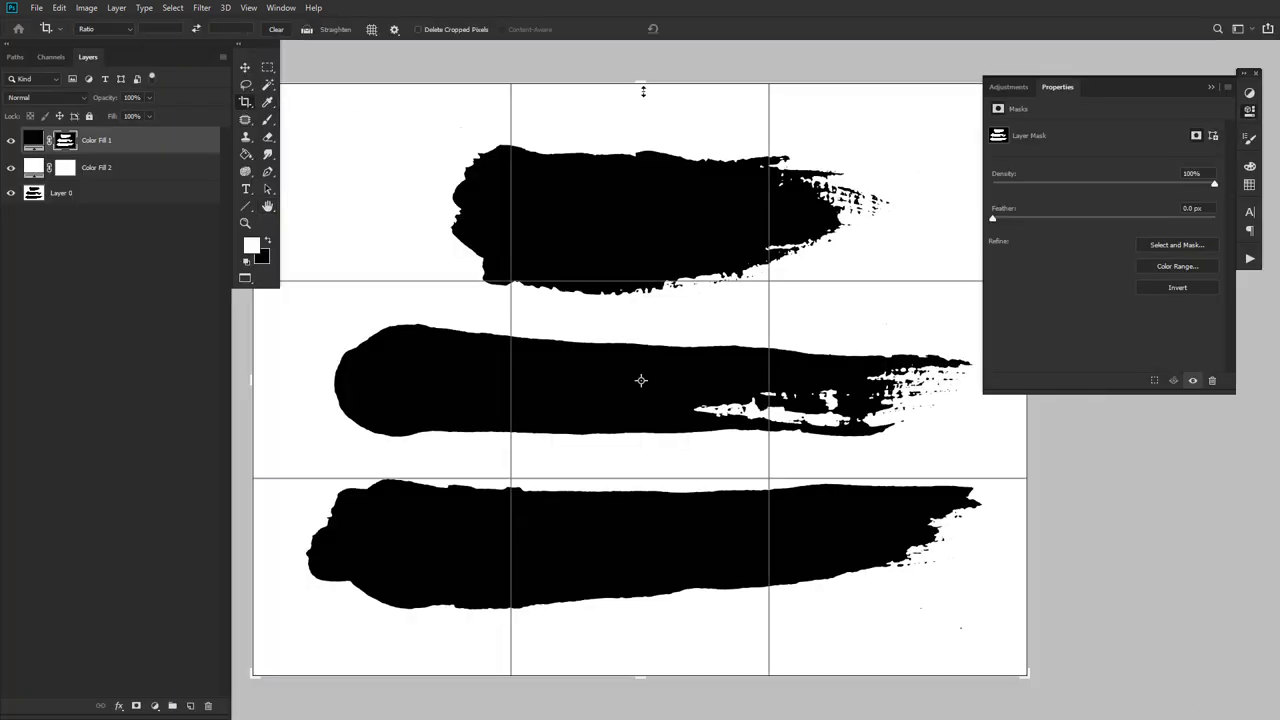
left_click_drag(637, 86, 640, 195)
left_click_drag(647, 567, 647, 417)
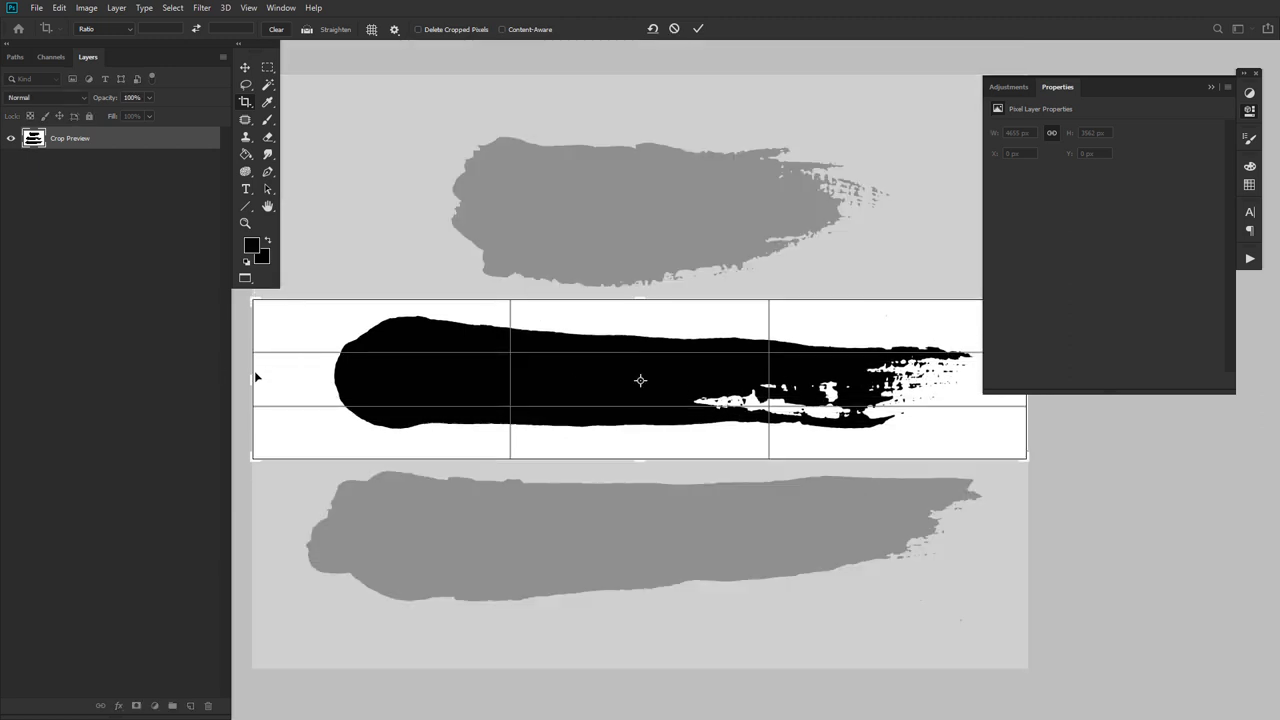
left_click_drag(254, 370, 295, 373)
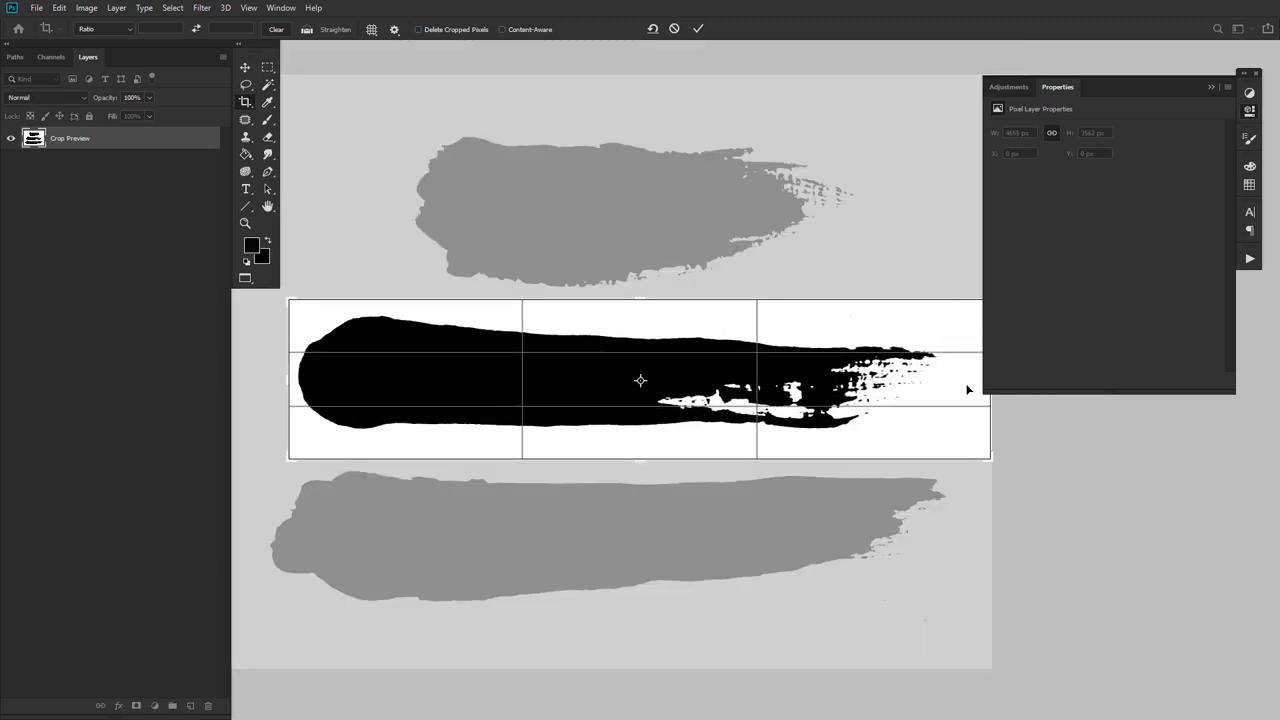
left_click(1248, 110)
left_click_drag(990, 380, 945, 380)
left_click(699, 29)
Define the cropped stroke as a brush preset named Brush Stroke 1.
left_click(80, 8)
mouse_move(60, 8)
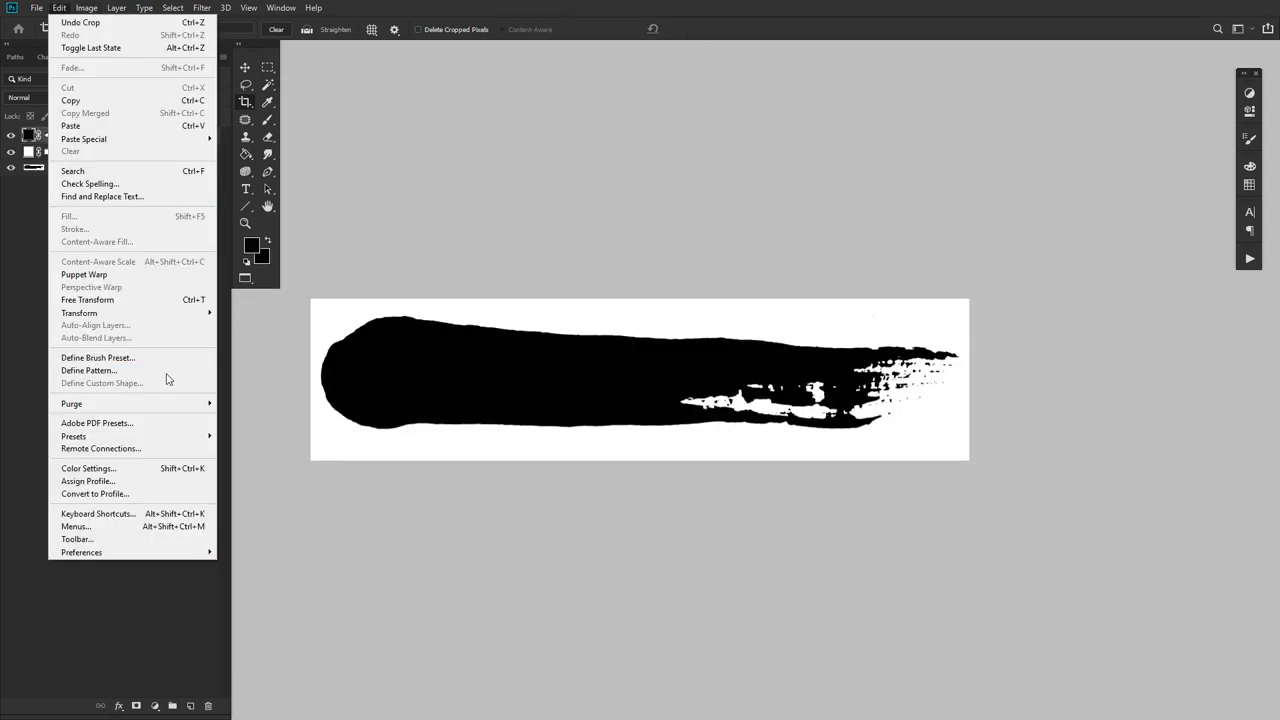
left_click(160, 356)
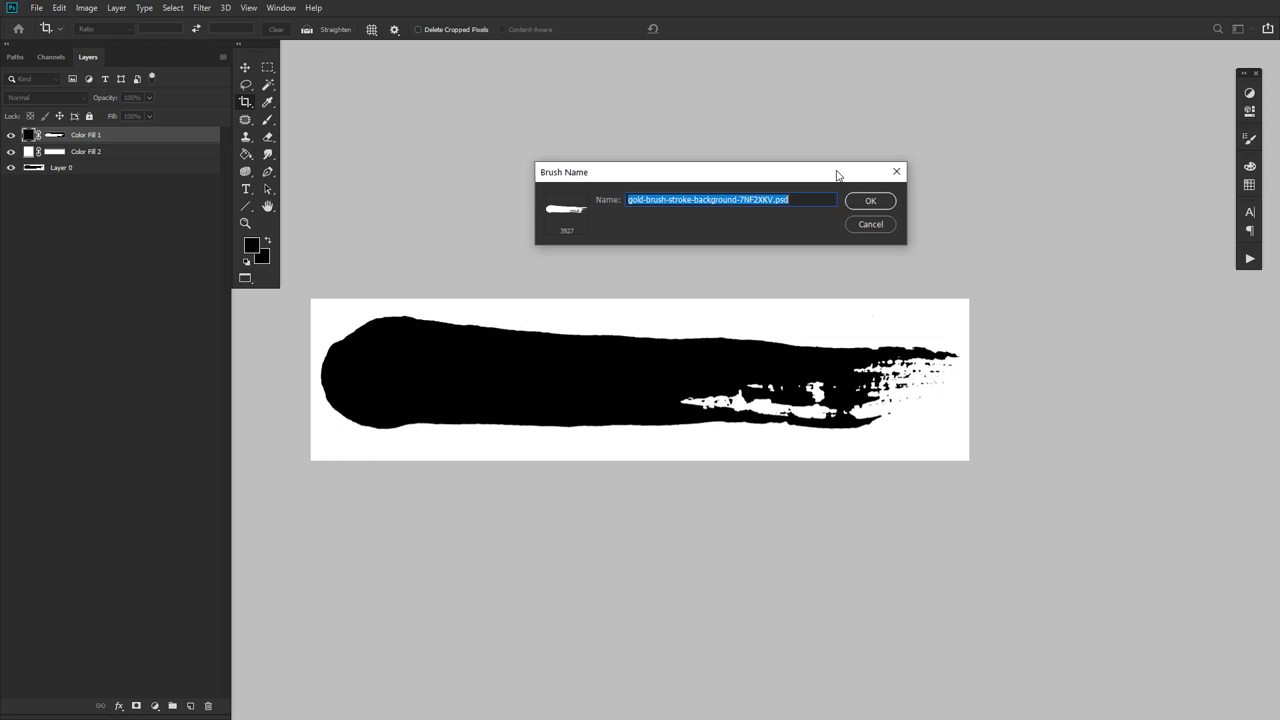
type("Brus")
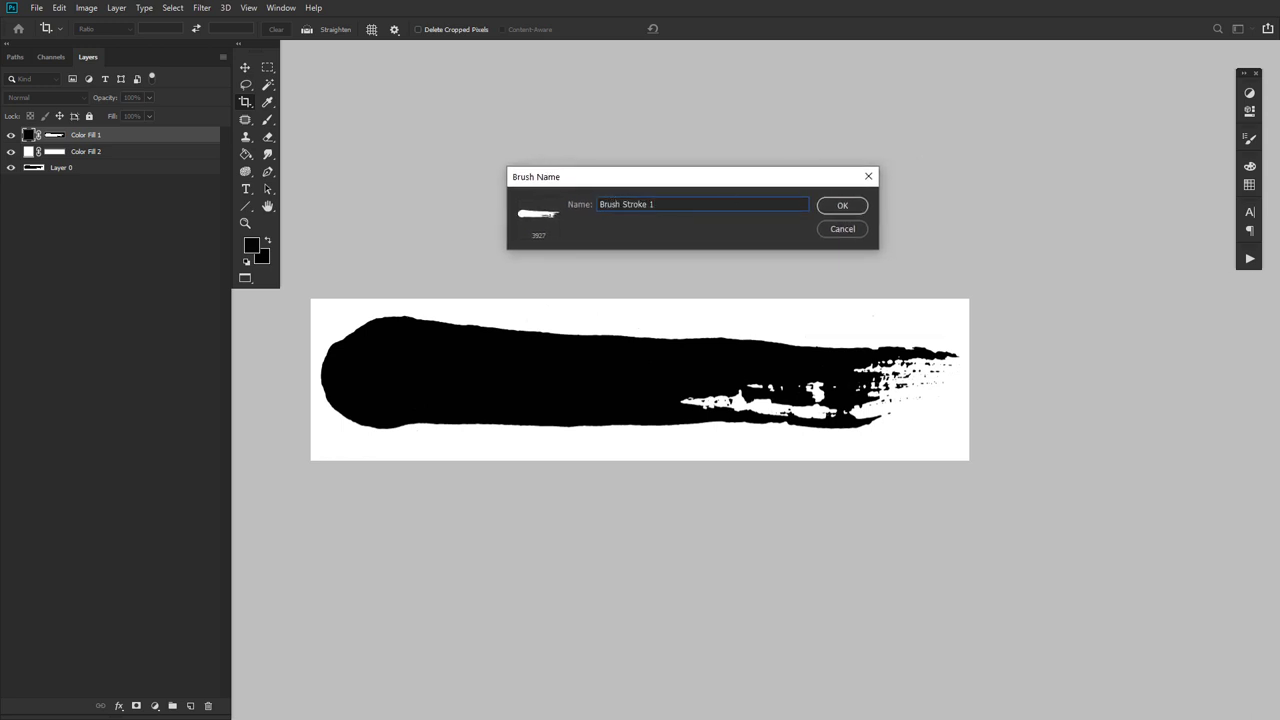
type("h Stroke 1")
left_click(842, 205)
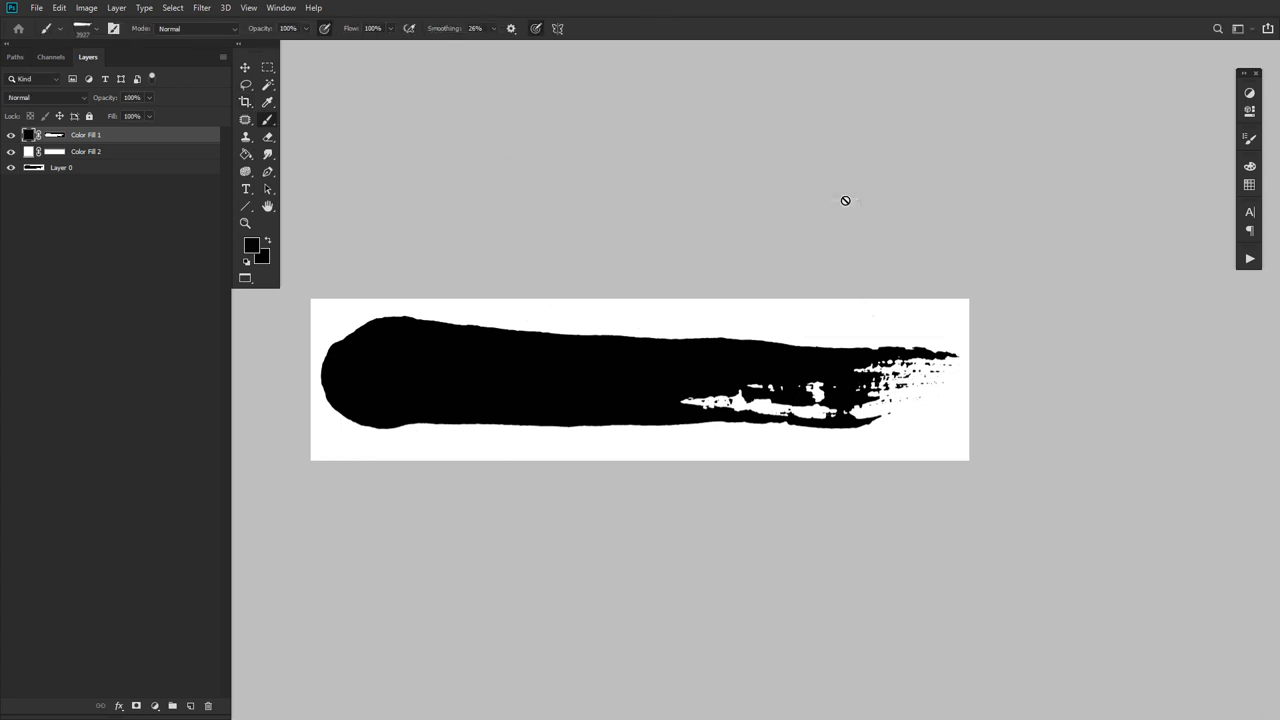
Check the Brush Stroke 1 preset in the brush library and switch to the green tea document.
left_click(80, 29)
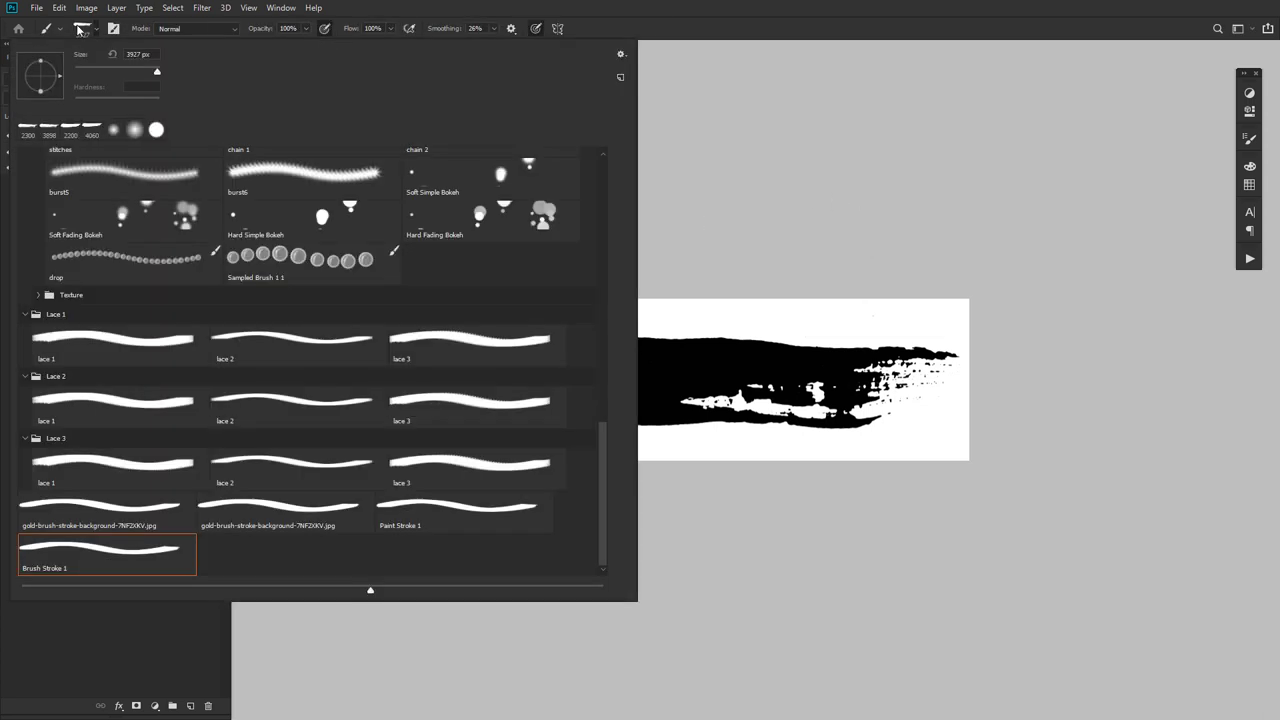
left_click(79, 29)
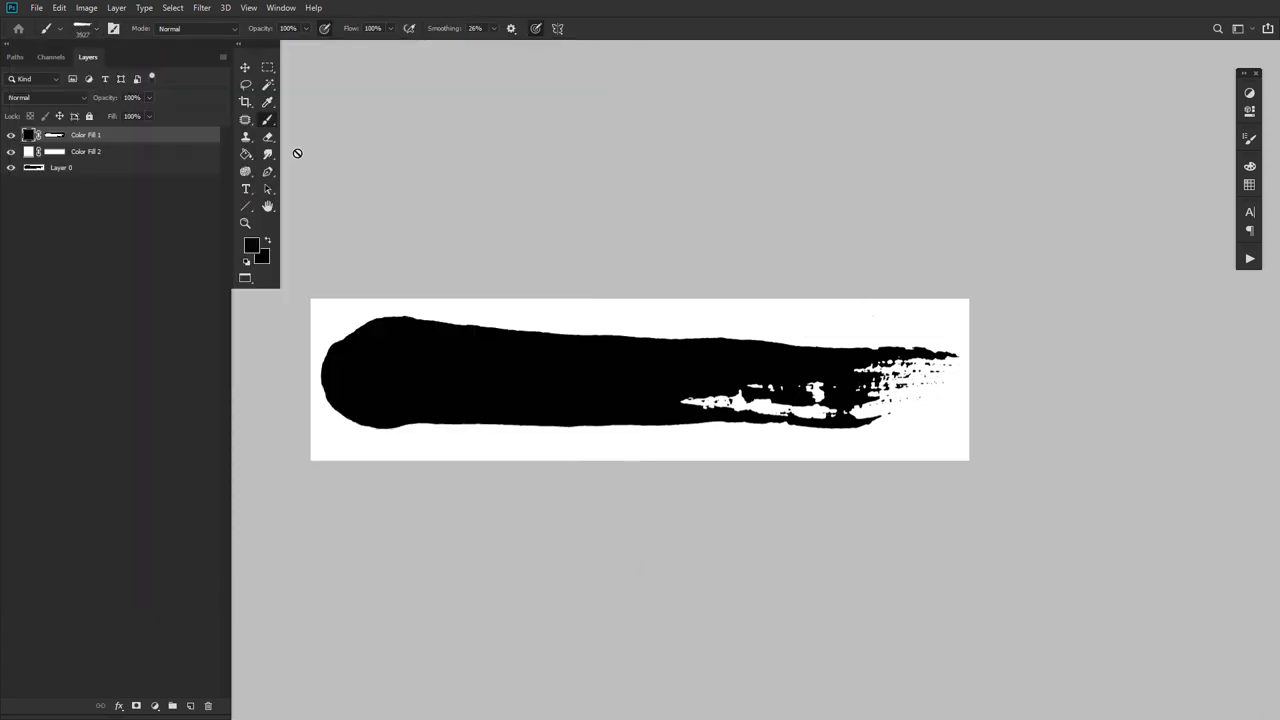
left_click(190, 706)
left_click(644, 363)
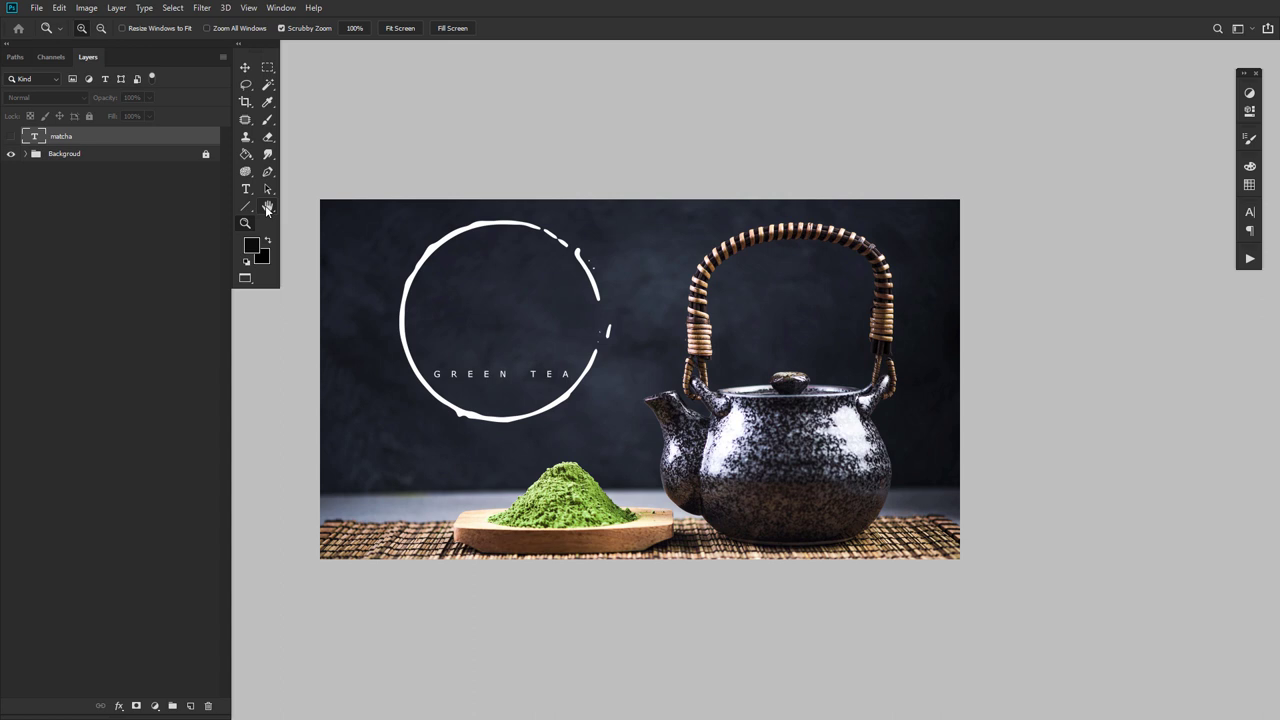
Show the hidden matcha text layer and browse the 02 PNG folder of brush stroke images.
left_click(267, 207)
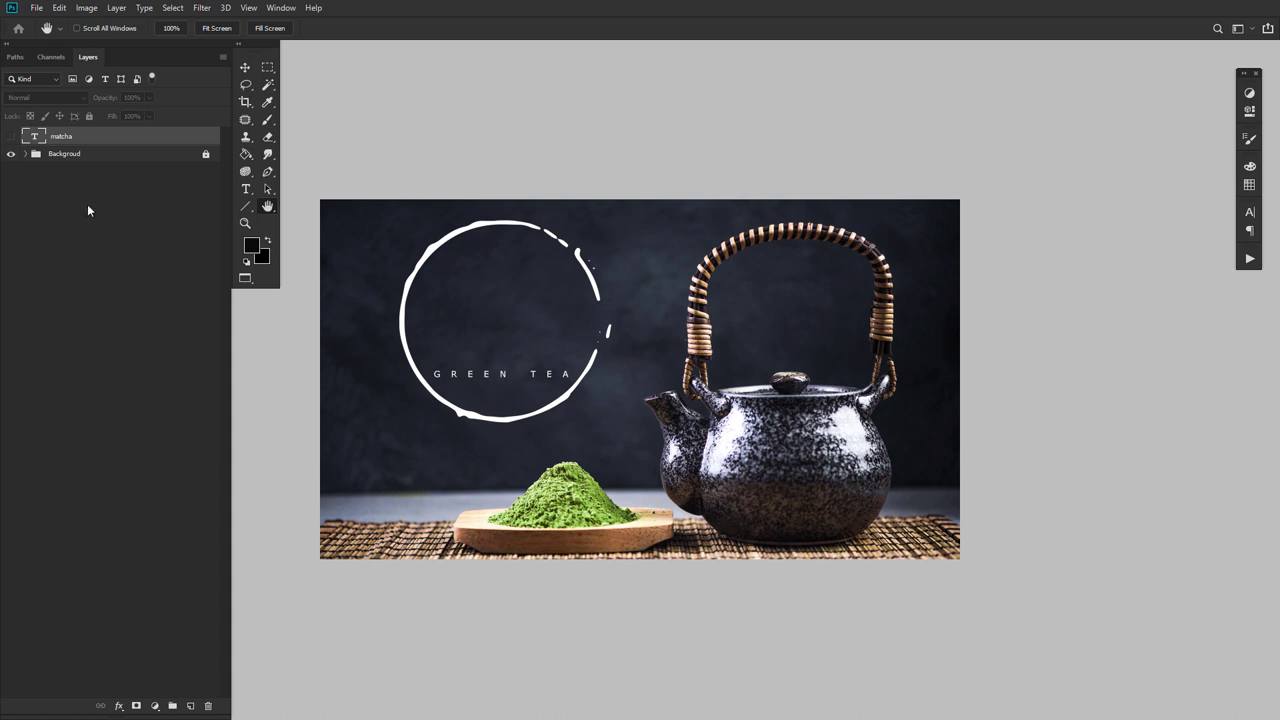
left_click(11, 136)
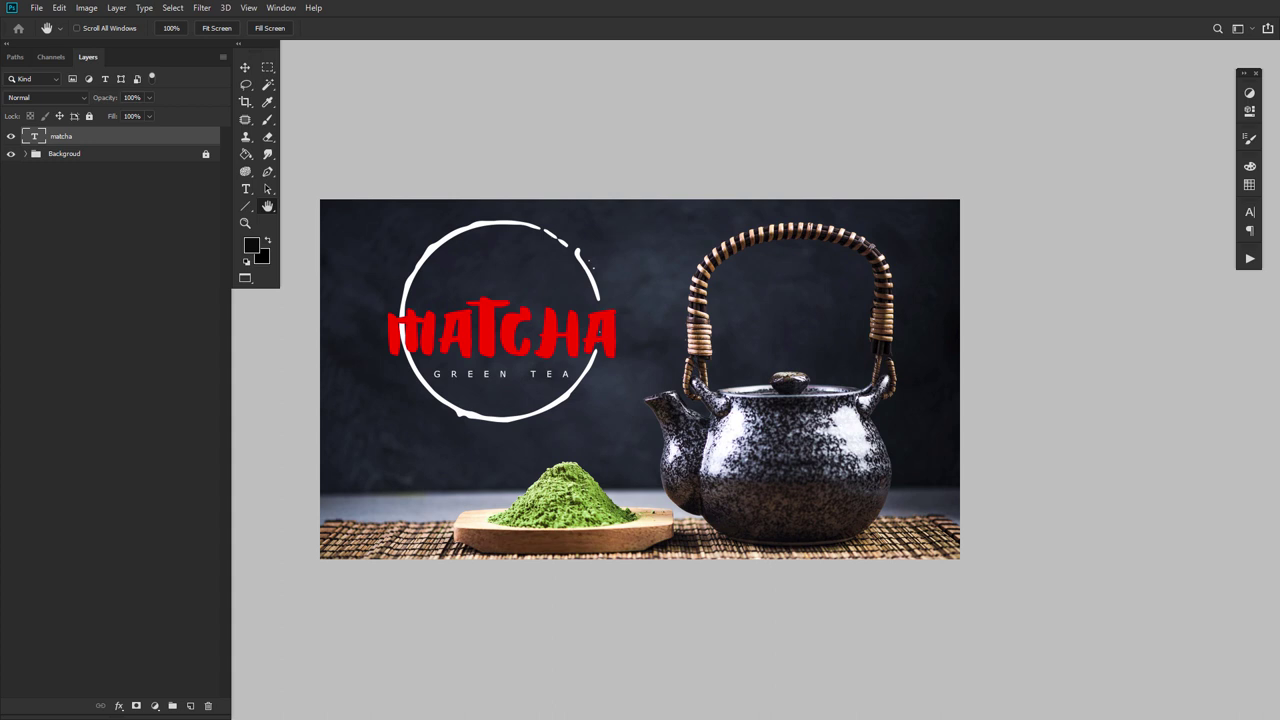
left_click_drag(0, 240, 691, 177)
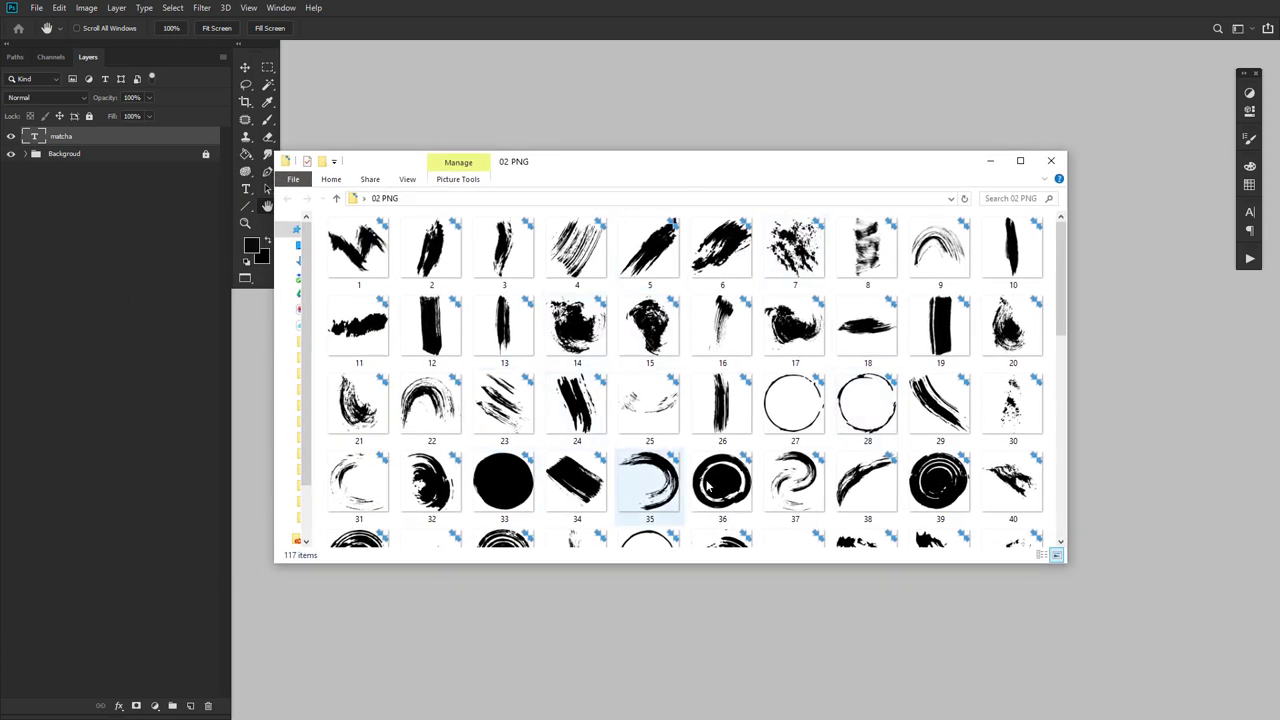
mouse_move(643, 167)
left_mouse_down()
mouse_move(186, 266)
mouse_move(0, 266)
left_mouse_up()
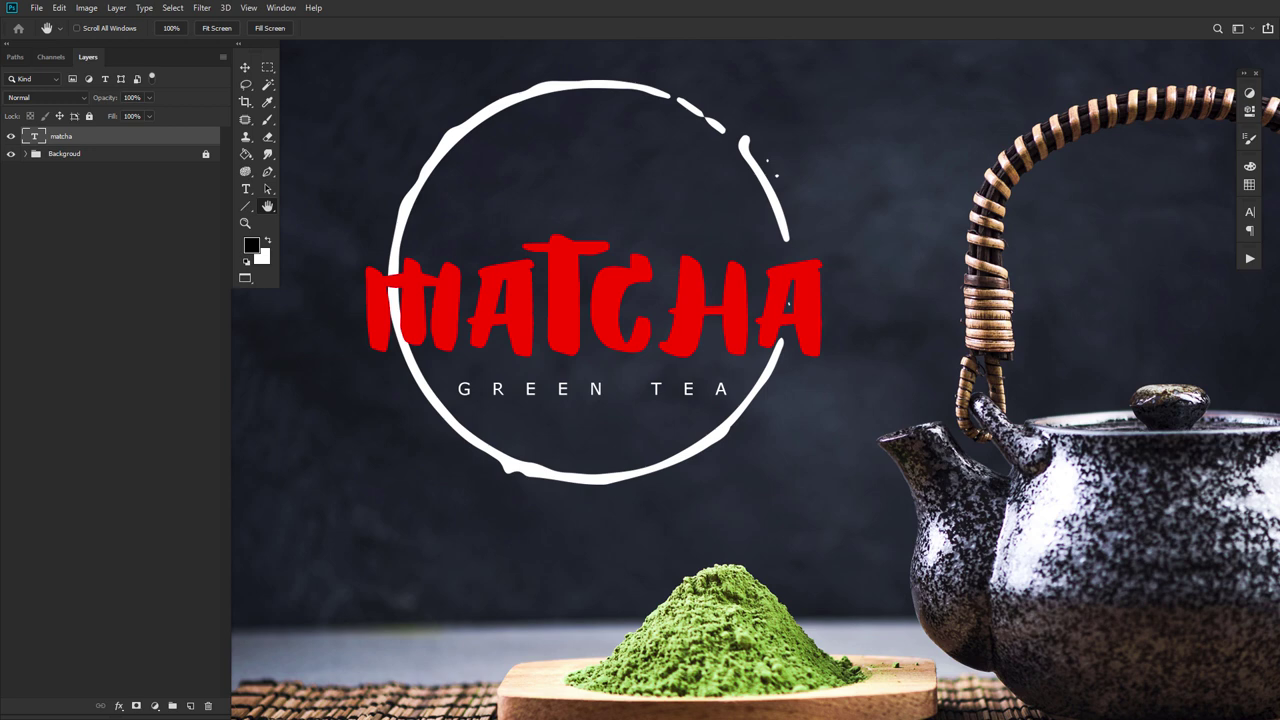
Place brush stroke image 19 and scale it down over the first stem of the M in MATCHA.
left_click_drag(846, 444, 506, 409)
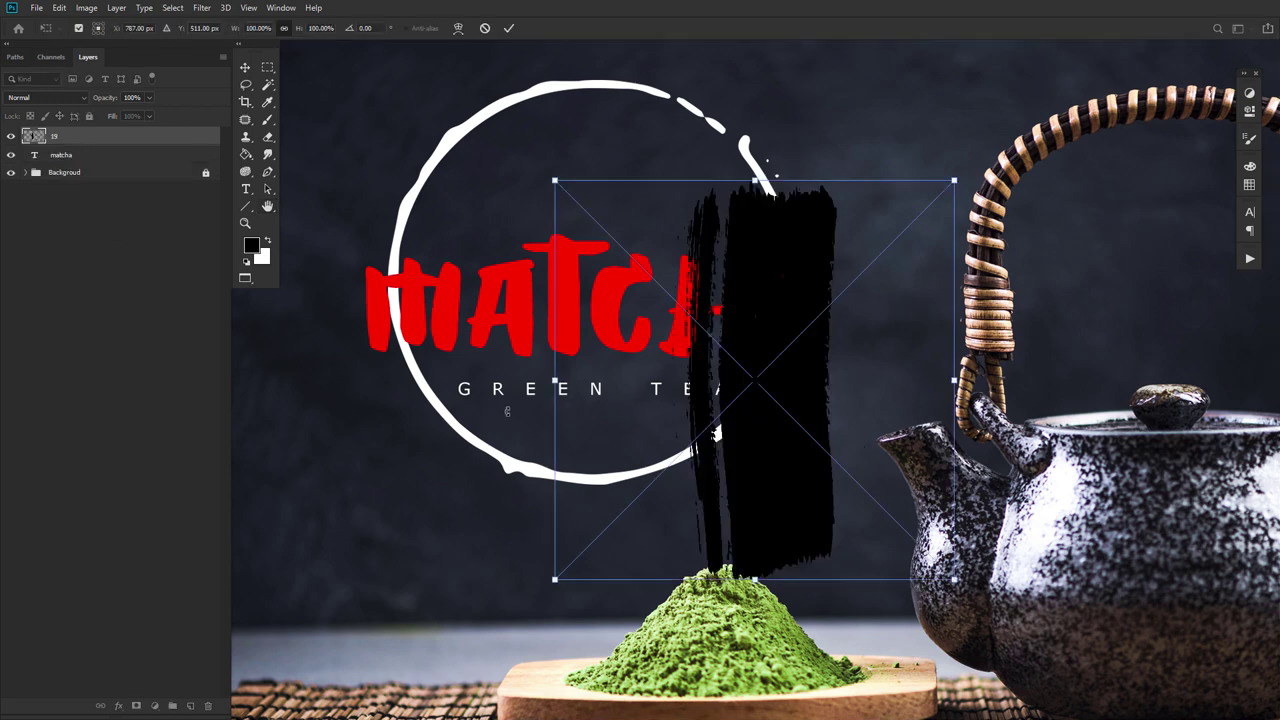
left_click_drag(954, 181, 686, 443)
left_click_drag(643, 499, 400, 313)
left_click_drag(440, 388, 395, 336)
left_click(509, 28)
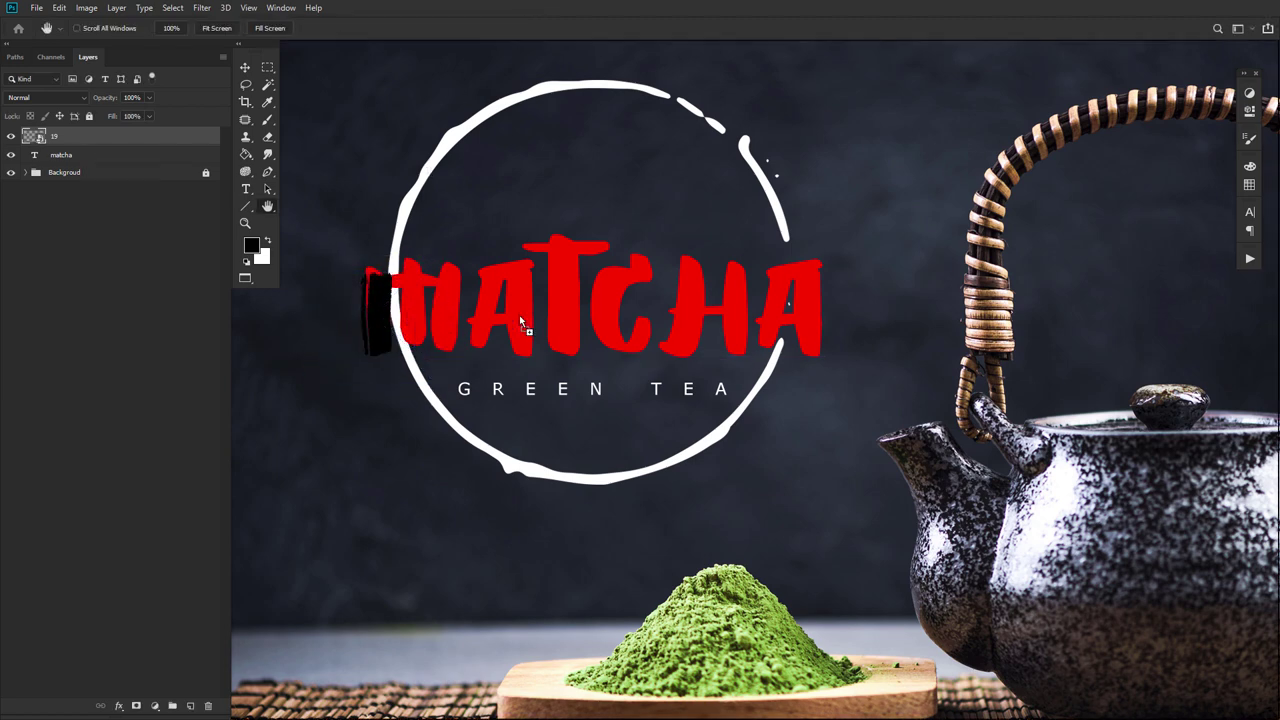
Place brush stroke image 13 and scale it to cover the middle stem of the M.
key("ctrl+v")
key("ctrl+t")
mouse_move(953, 180)
left_mouse_down()
mouse_move(830, 262)
mouse_move(686, 479)
mouse_move(475, 288)
left_mouse_up()
left_click_drag(481, 387, 471, 370)
key("Return")
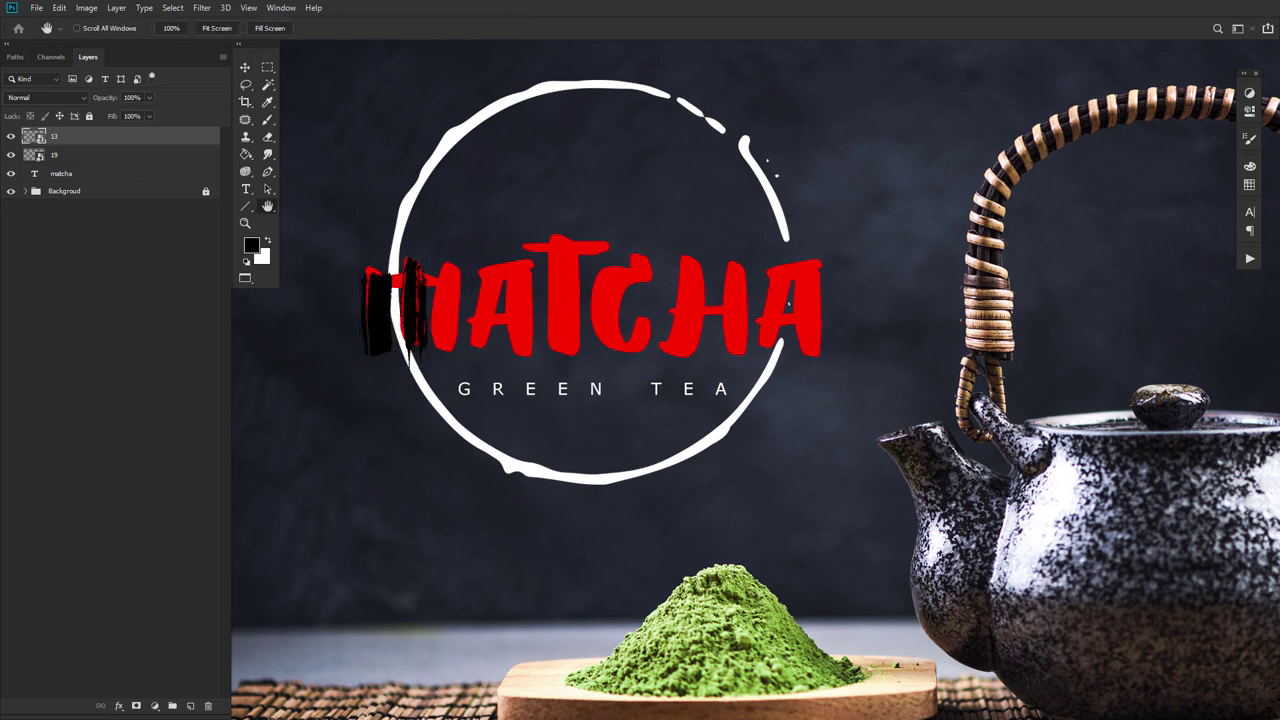
Place brush stroke image 12 and scale it to cover the third stem of the M.
left_click_drag(3, 203, 531, 385)
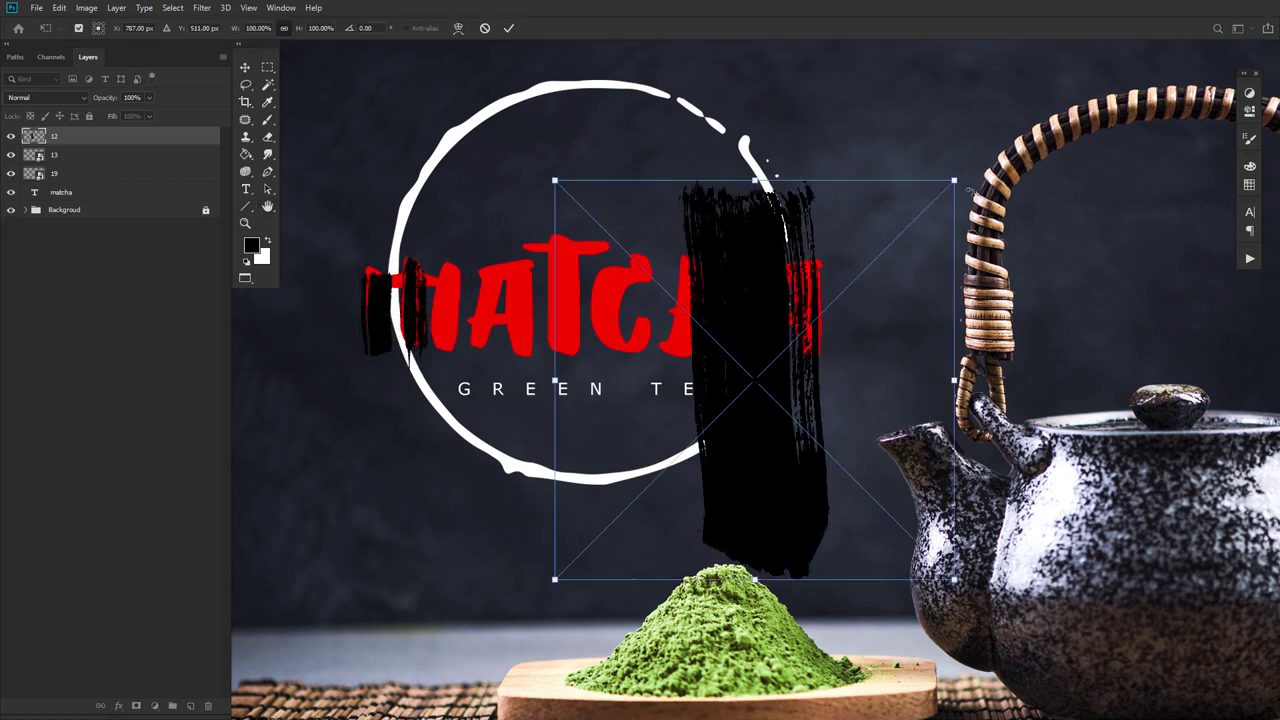
mouse_move(953, 181)
left_mouse_down()
mouse_move(657, 473)
mouse_move(545, 410)
mouse_move(493, 299)
left_mouse_up()
left_click(509, 28)
Duplicate stroke 13 above stroke 12 and rotate the copy 90° across the top of the M.
left_click(140, 158)
key("ctrl+j")
left_click_drag(140, 155, 140, 130)
key("ctrl+t")
mouse_move(530, 252)
left_mouse_down()
mouse_move(558, 462)
mouse_move(530, 476)
left_mouse_up()
left_click_drag(439, 347, 425, 313)
key("Return")
Try flipping the stroke on the M's third stem vertically.
left_click(122, 192)
left_click(112, 174)
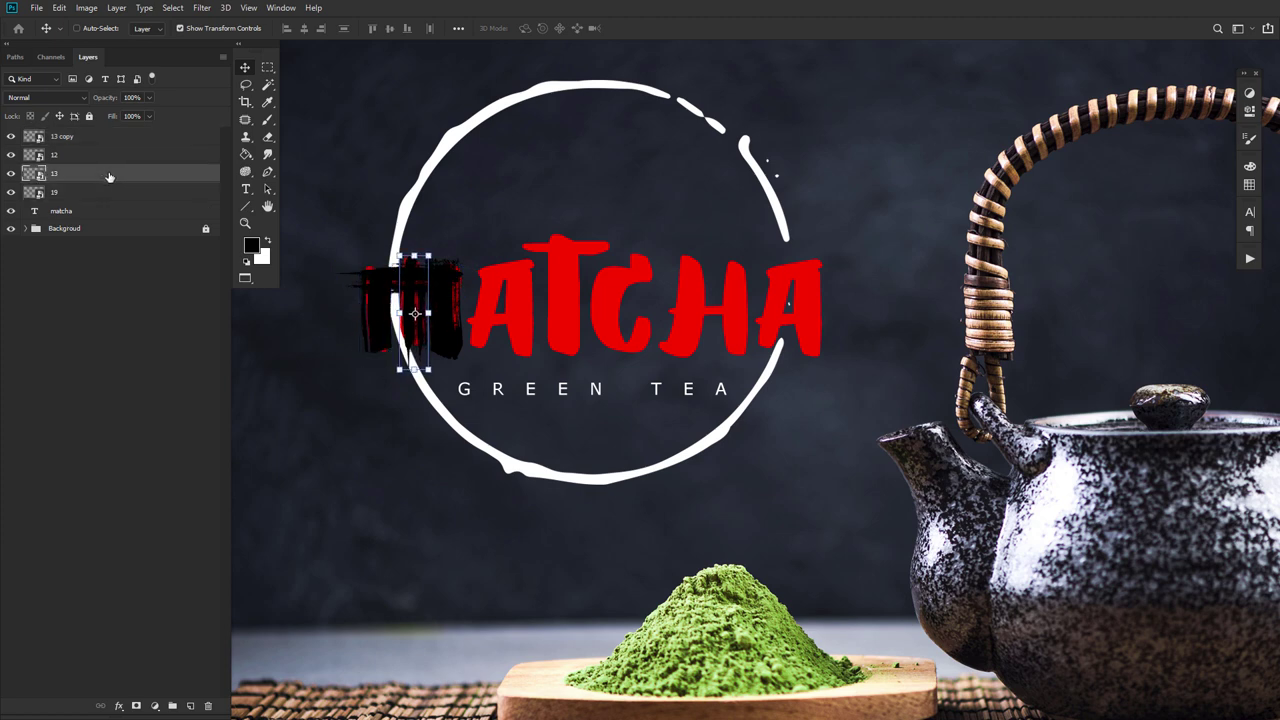
left_click(108, 156)
key("ctrl+t")
right_click(488, 320)
left_click(525, 486)
right_click(498, 319)
left_click(525, 487)
left_click(509, 28)
Group the four M stroke layers, name the group M, and check it with the matcha text hidden.
left_click(80, 192, "shift")
left_click(108, 140, "shift")
key("ctrl+g")
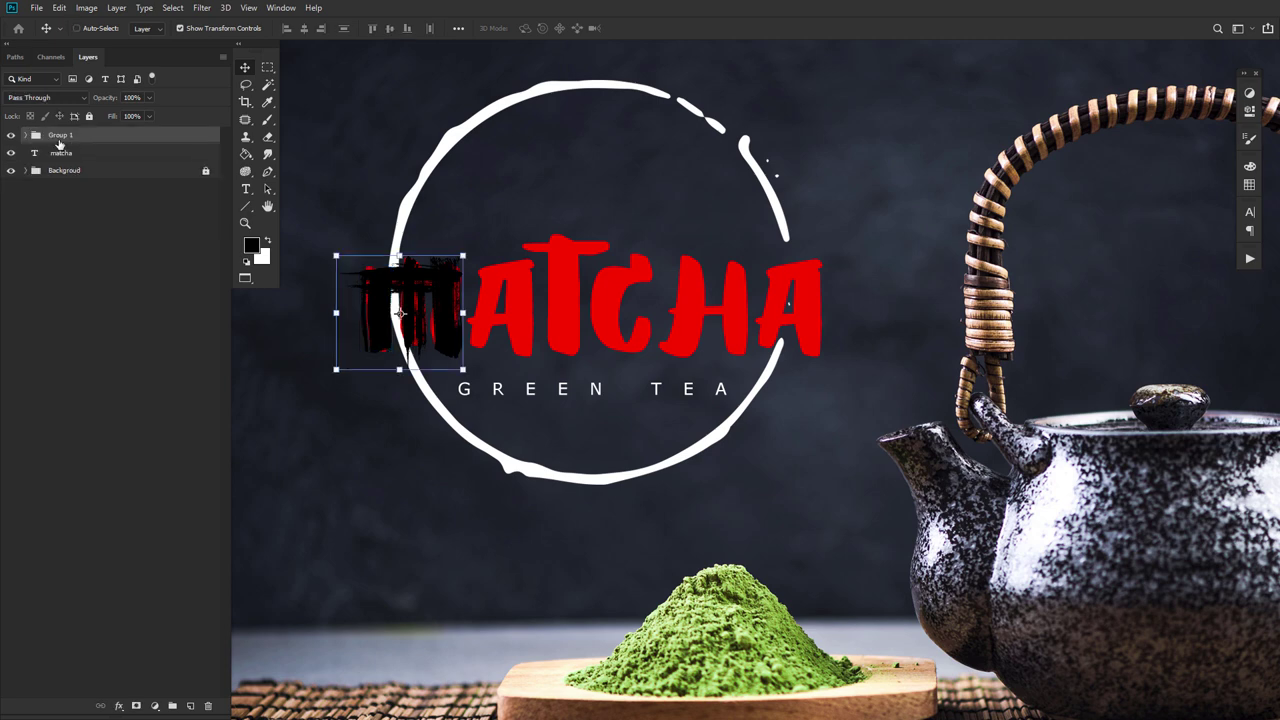
double_click(62, 135)
type("M")
key("Return")
left_click(13, 155)
left_click(12, 155)
Flip the M's crossbar stroke vertically within its group and widen it slightly.
left_click(24, 135)
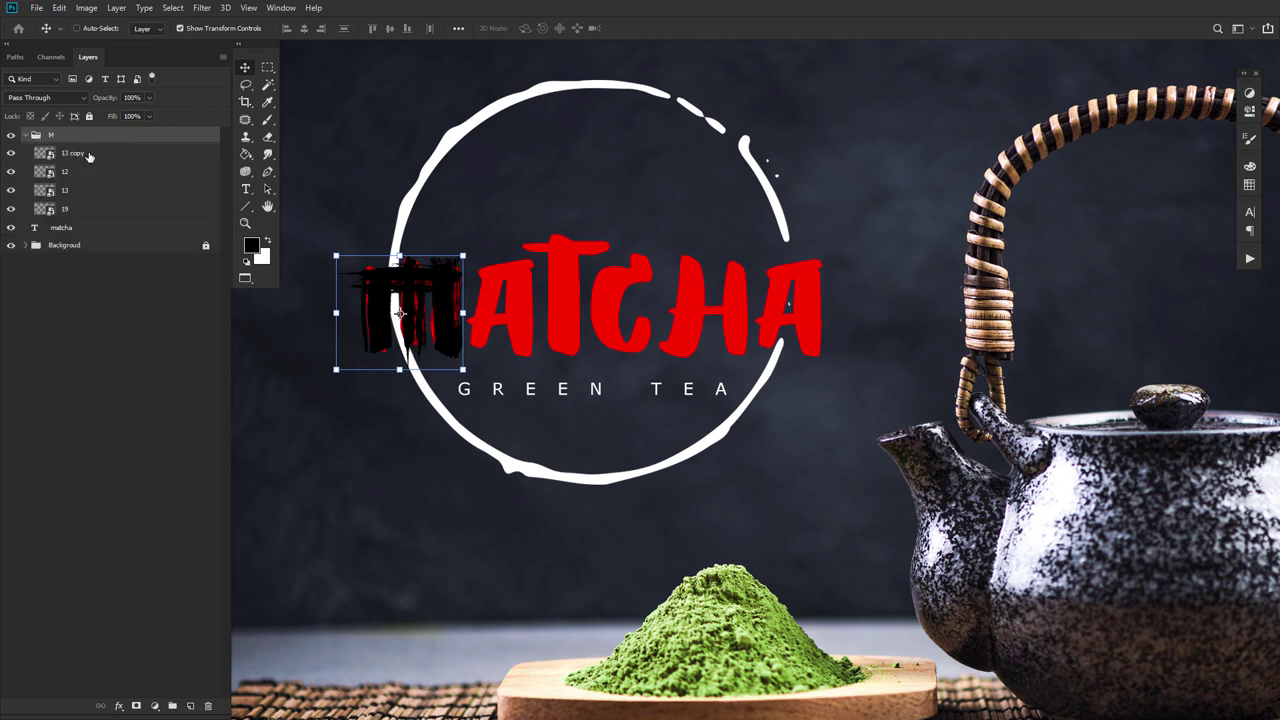
left_click(99, 154)
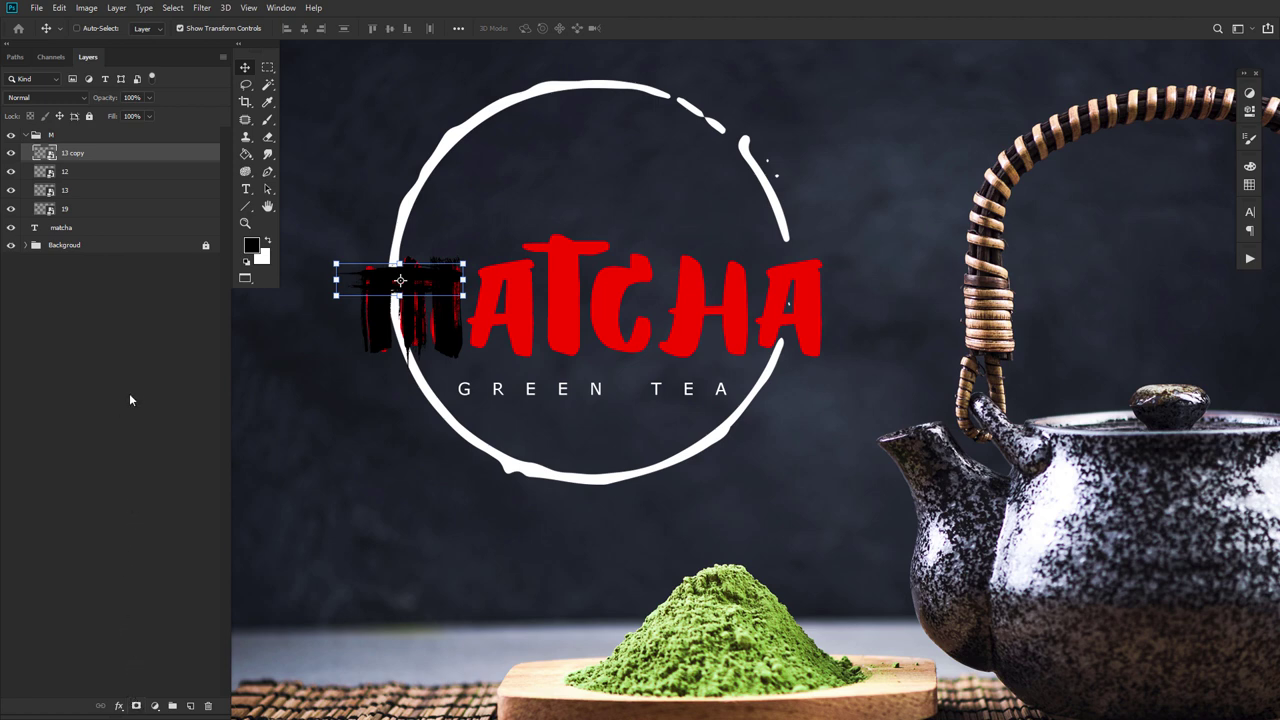
key("ctrl+t")
right_click(472, 279)
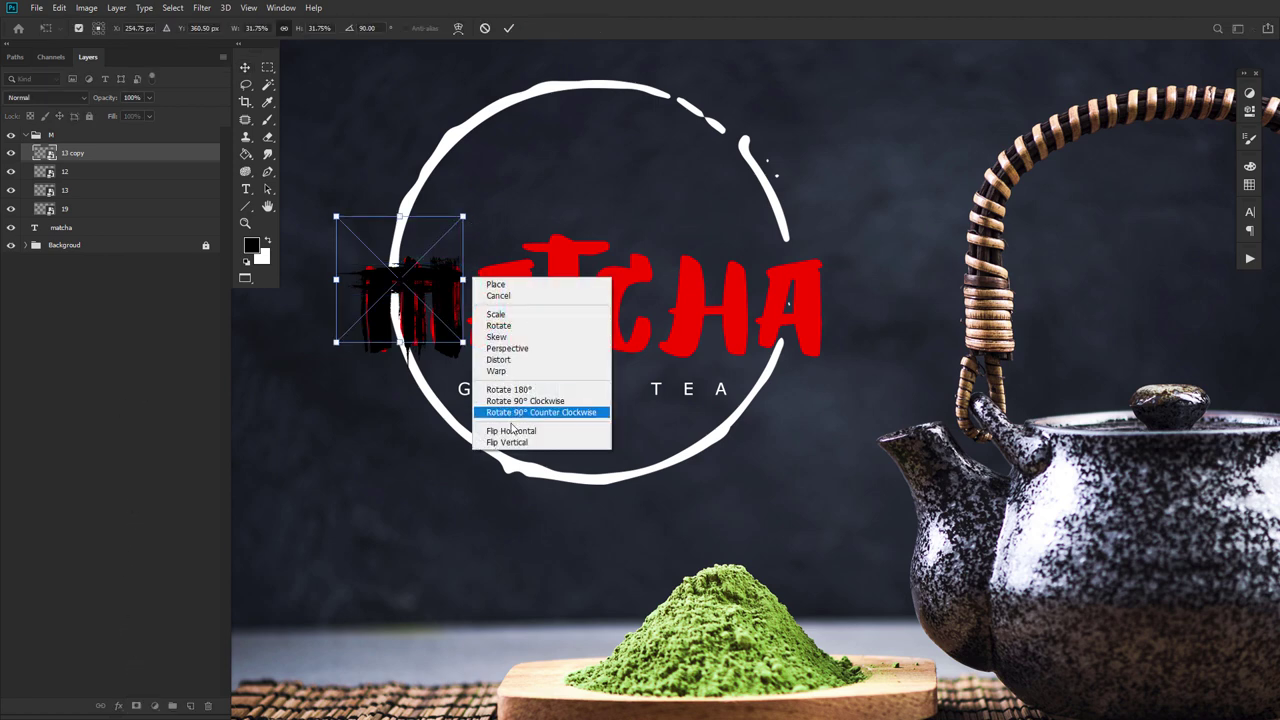
left_click(521, 445)
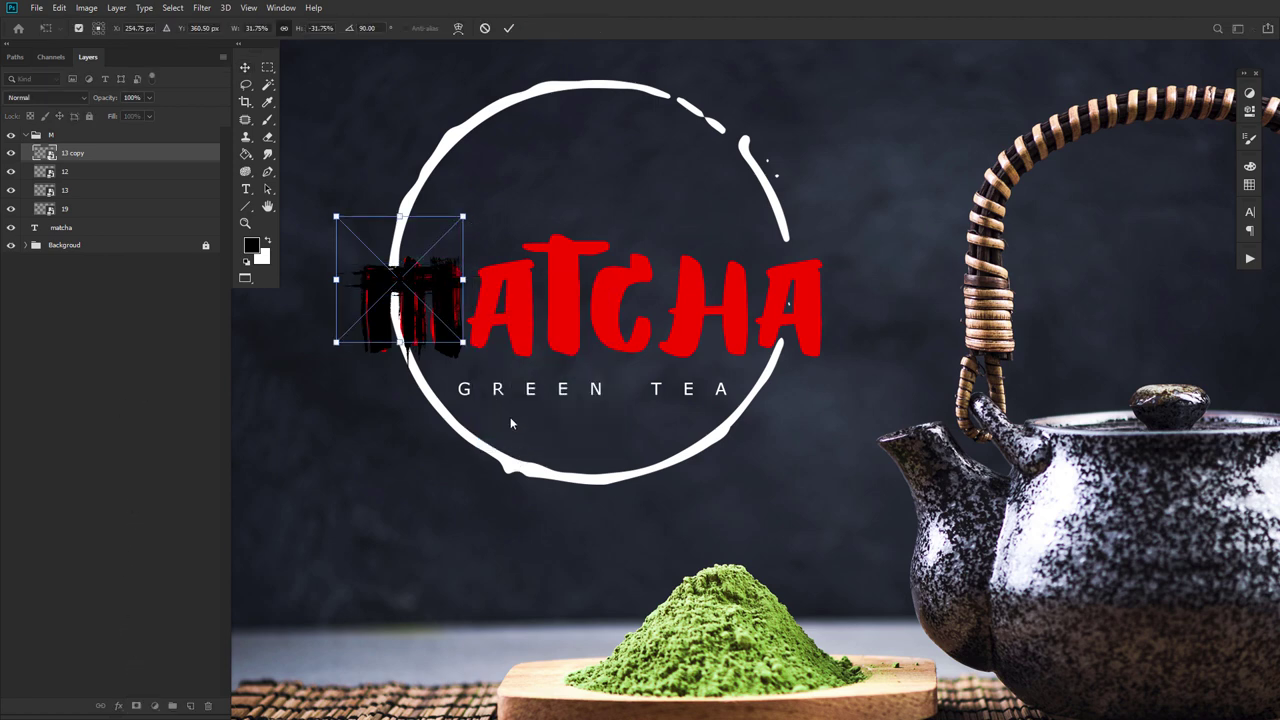
mouse_move(463, 279)
left_mouse_down()
mouse_move(415, 281)
mouse_move(469, 290)
left_mouse_up()
left_click(509, 28)
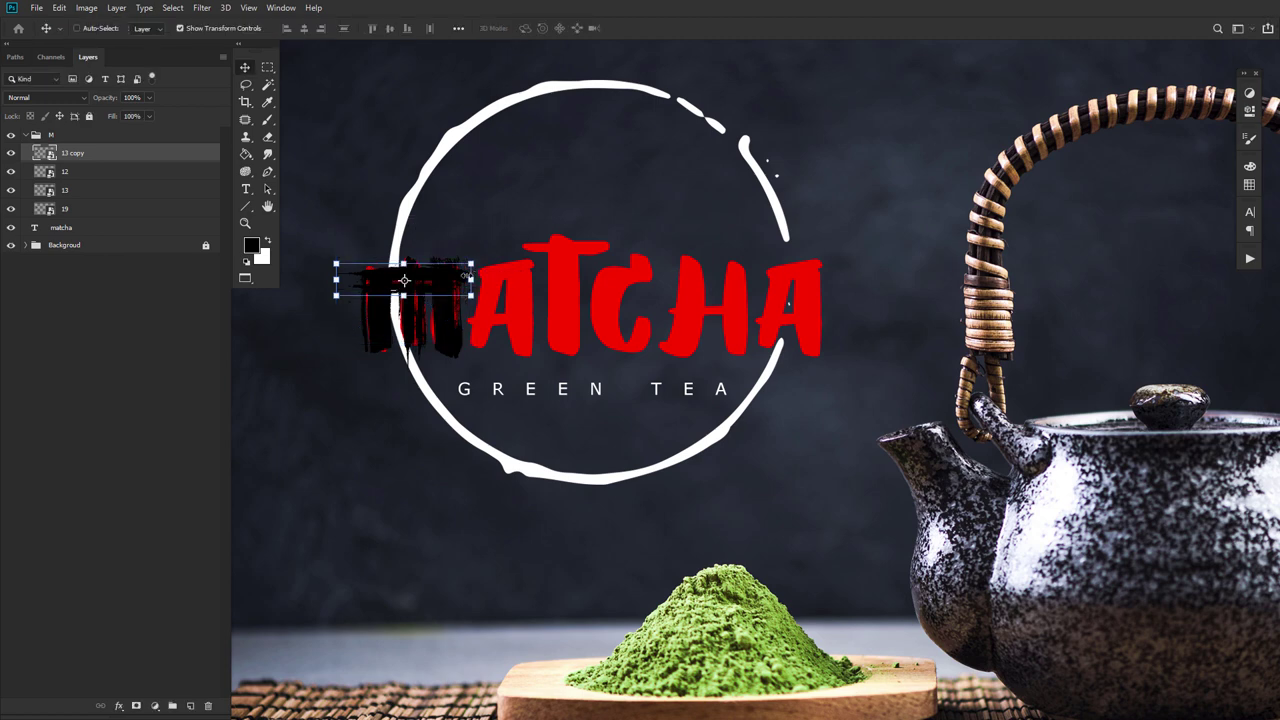
Duplicate the M's crossbar stroke and rotate the copy into the slanted left leg of the first A.
key("ctrl+j")
left_click_drag(476, 277, 540, 160)
left_click_drag(460, 245, 523, 268)
key("Return")
Duplicate stroke 12 onto the H's left stem, flip the copy horizontally and warp it to the letter's curve.
left_click(113, 190)
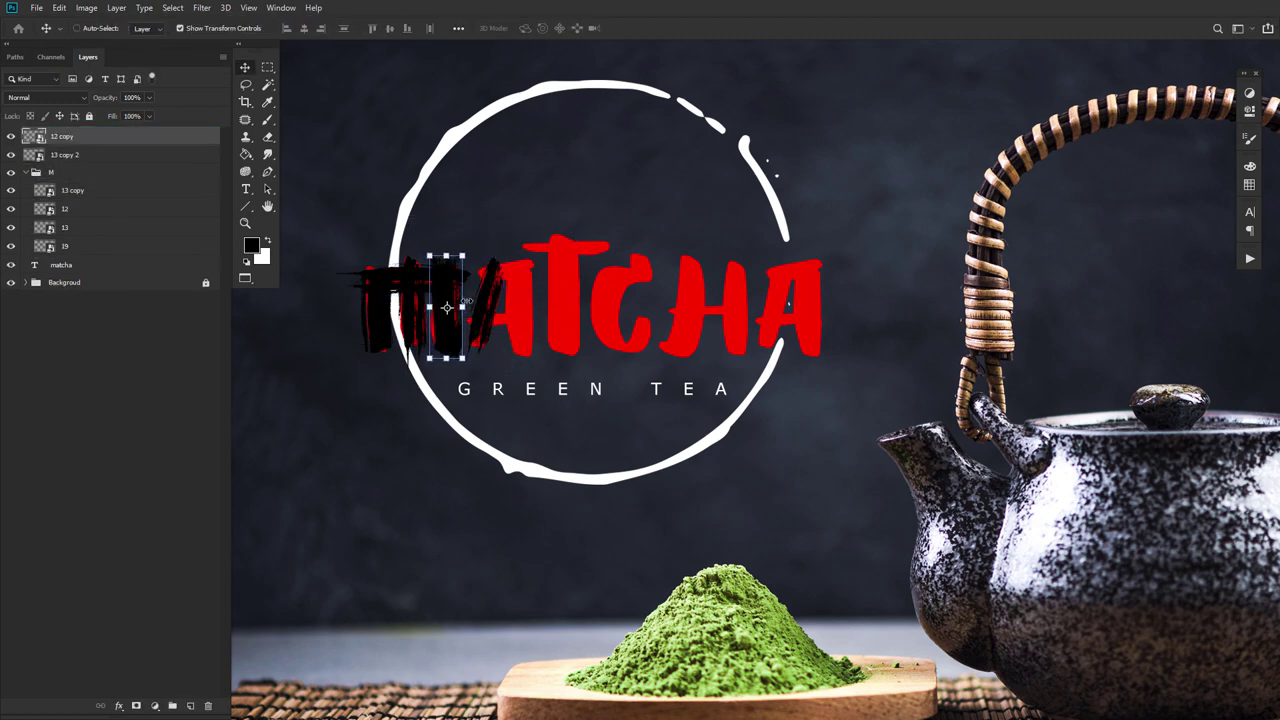
left_click_drag(452, 297, 694, 298)
right_click(716, 300)
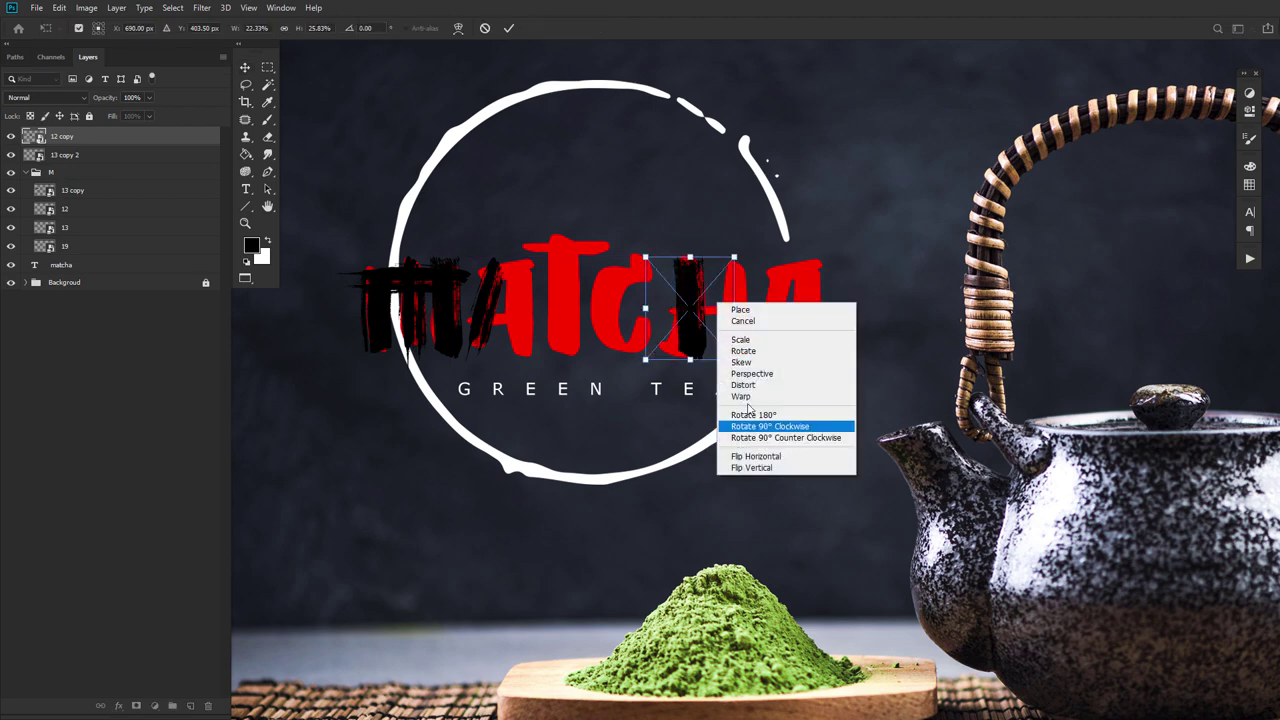
left_click(757, 456)
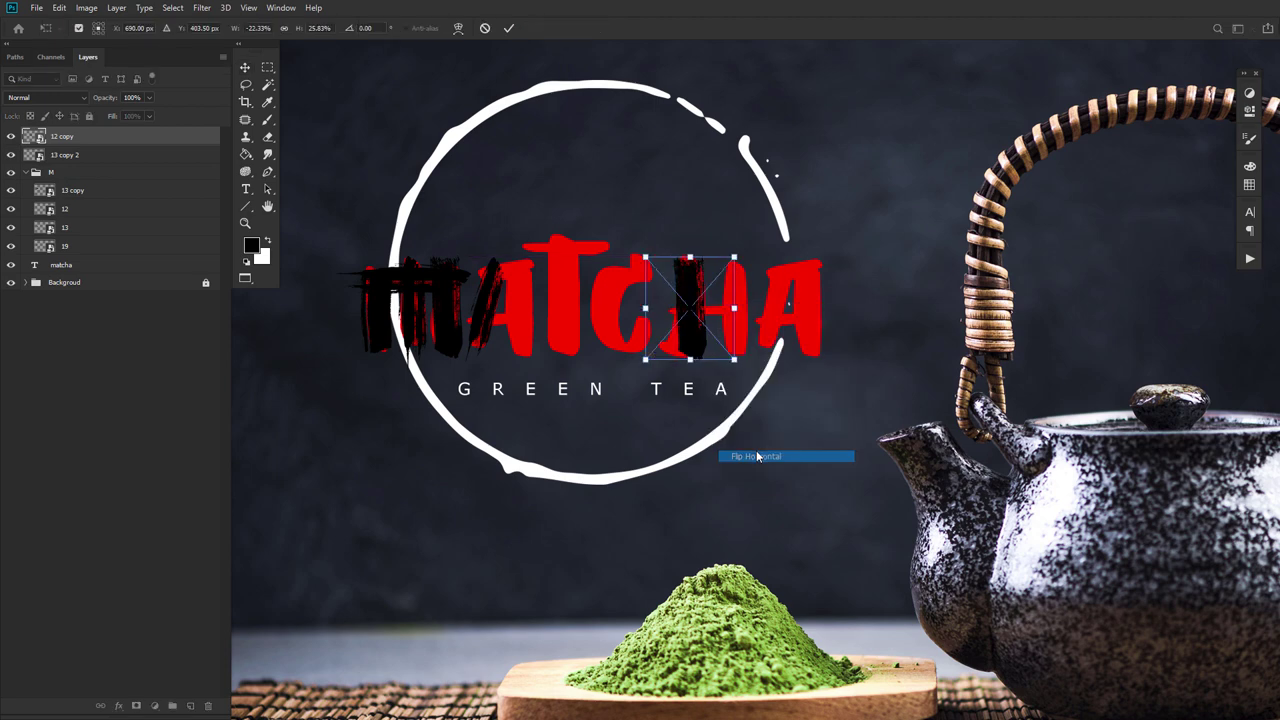
left_click(458, 28)
mouse_move(690, 356)
left_mouse_down()
mouse_move(678, 355)
mouse_move(690, 335)
mouse_move(699, 352)
left_mouse_up()
left_click_drag(688, 273, 688, 272)
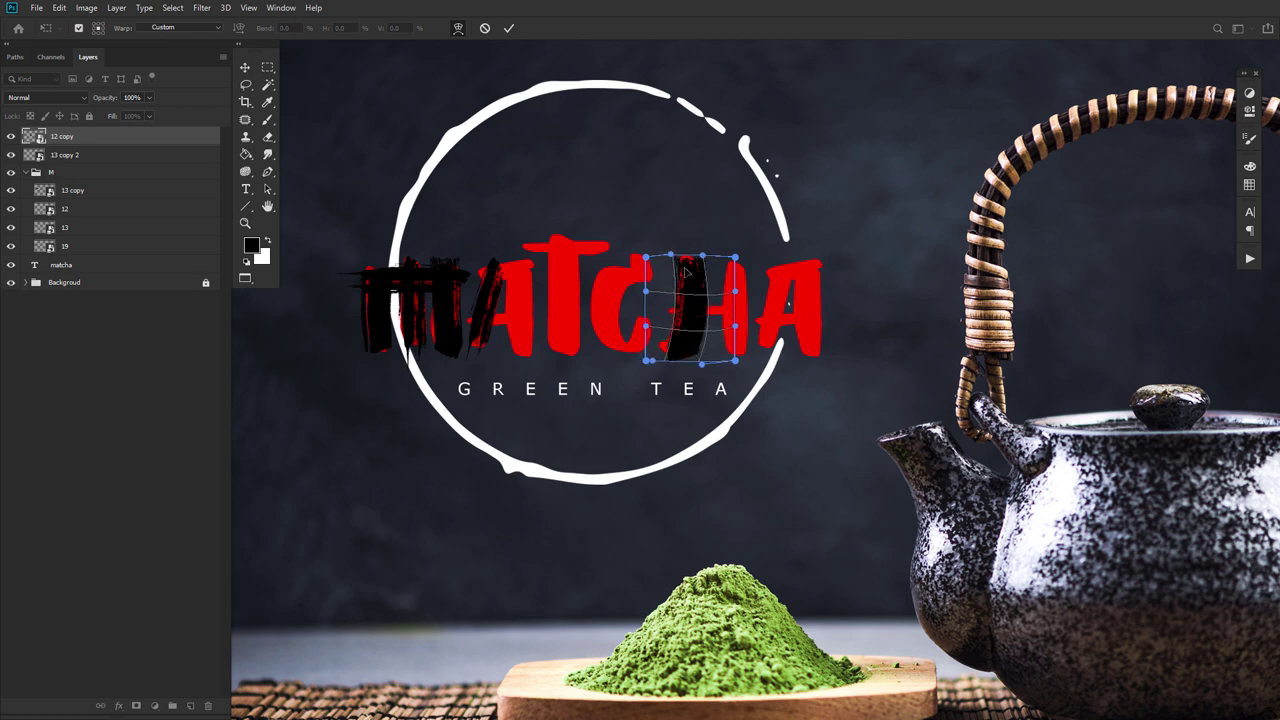
left_click_drag(670, 347, 666, 342)
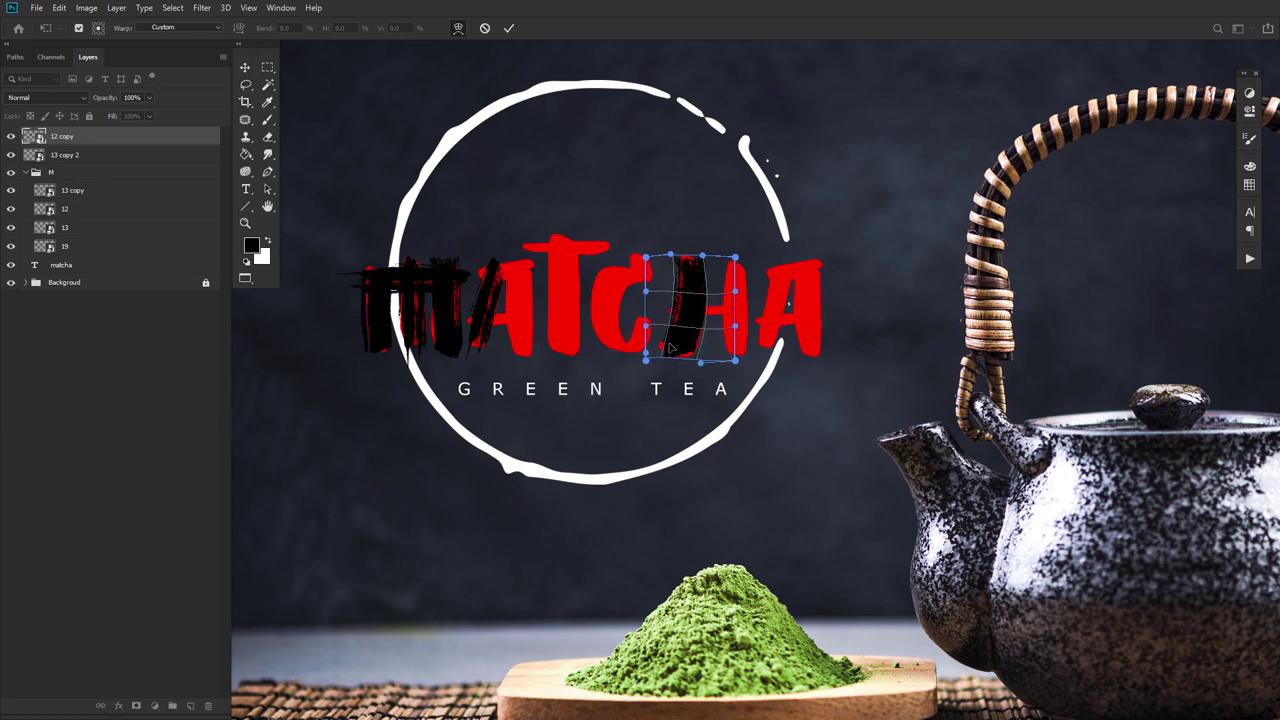
left_click(508, 28)
Warp stroke 19 onto the first A's right leg and flatten stroke 47 into its crossbar.
left_click(468, 29)
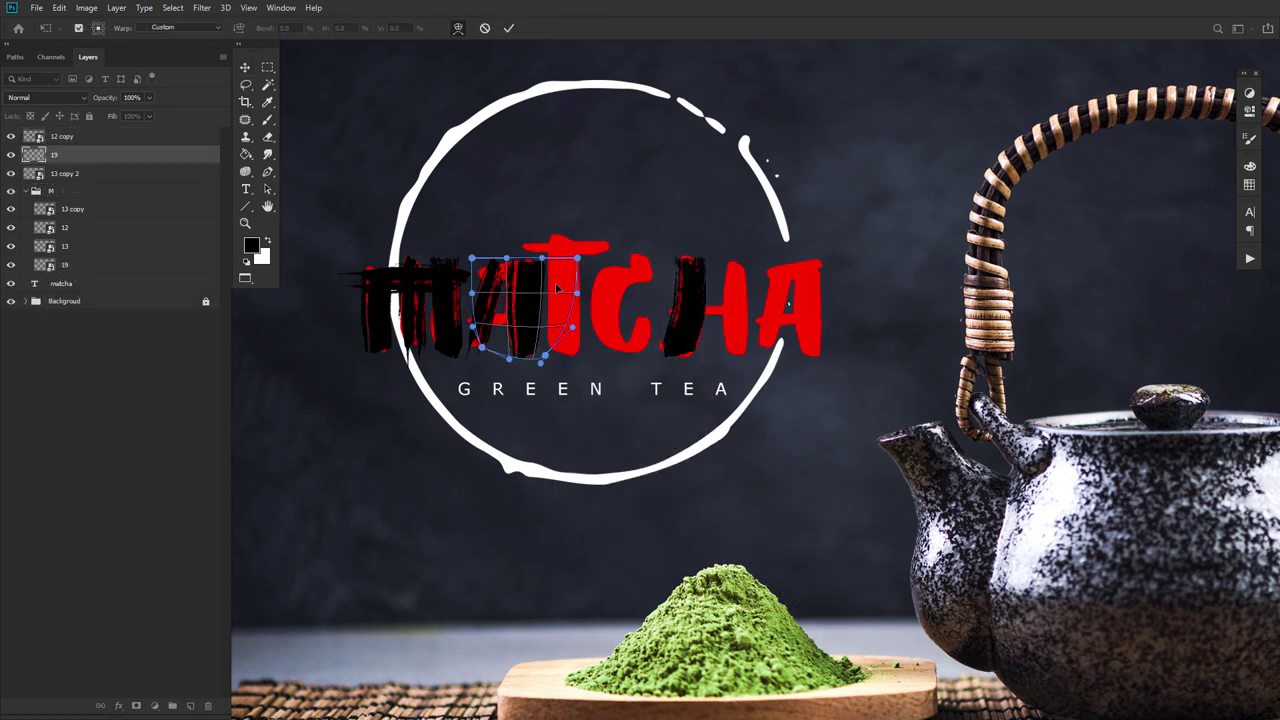
key("Return")
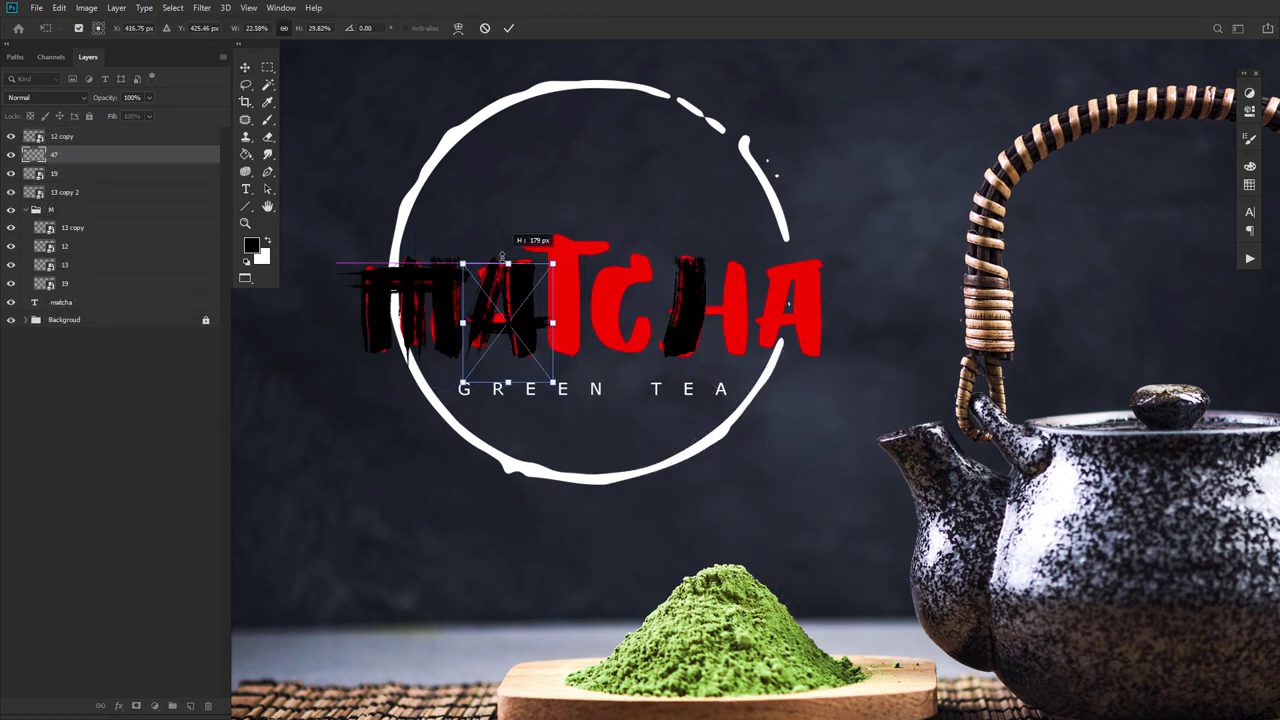
left_click_drag(508, 256, 508, 308)
key("Return")
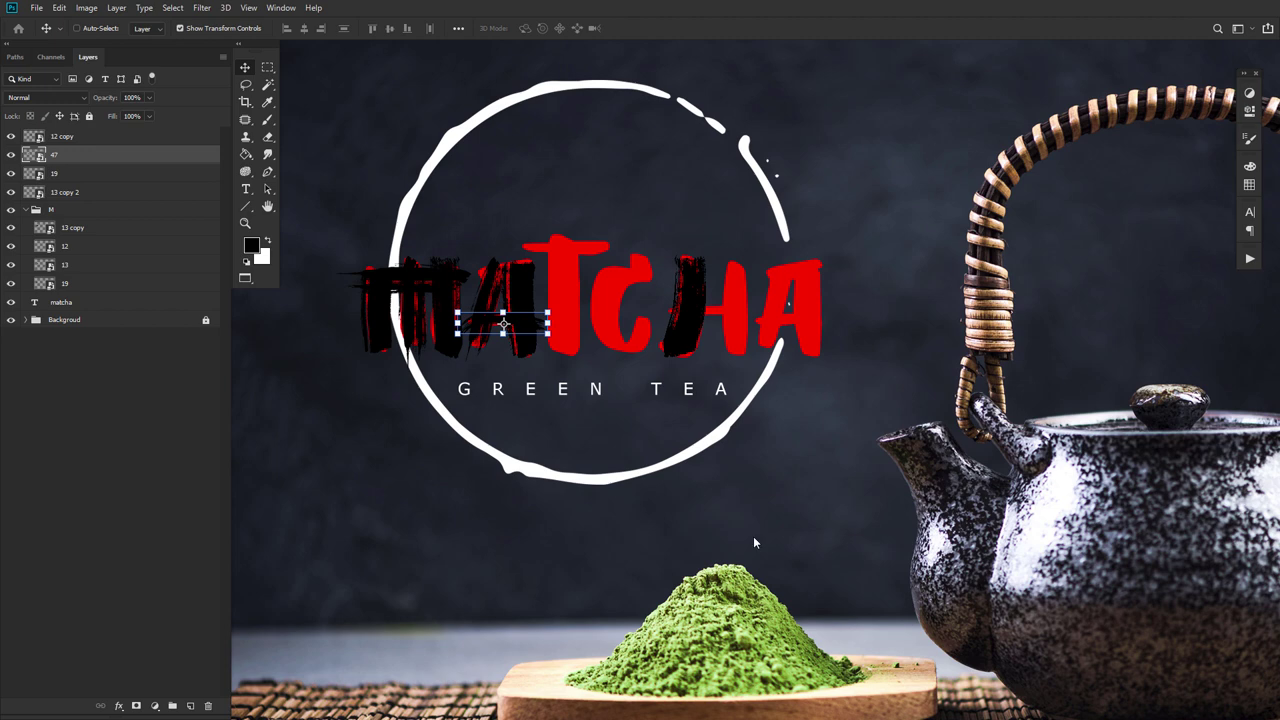
Group the stroke layers of the first A under the name A.
left_click_drag(668, 470, 626, 508)
left_click(71, 214)
left_click(11, 263)
left_click(11, 263)
Position stroke 18 as the T's crossbar and warp its lower corners inward and up.
left_click_drag(551, 332, 551, 283)
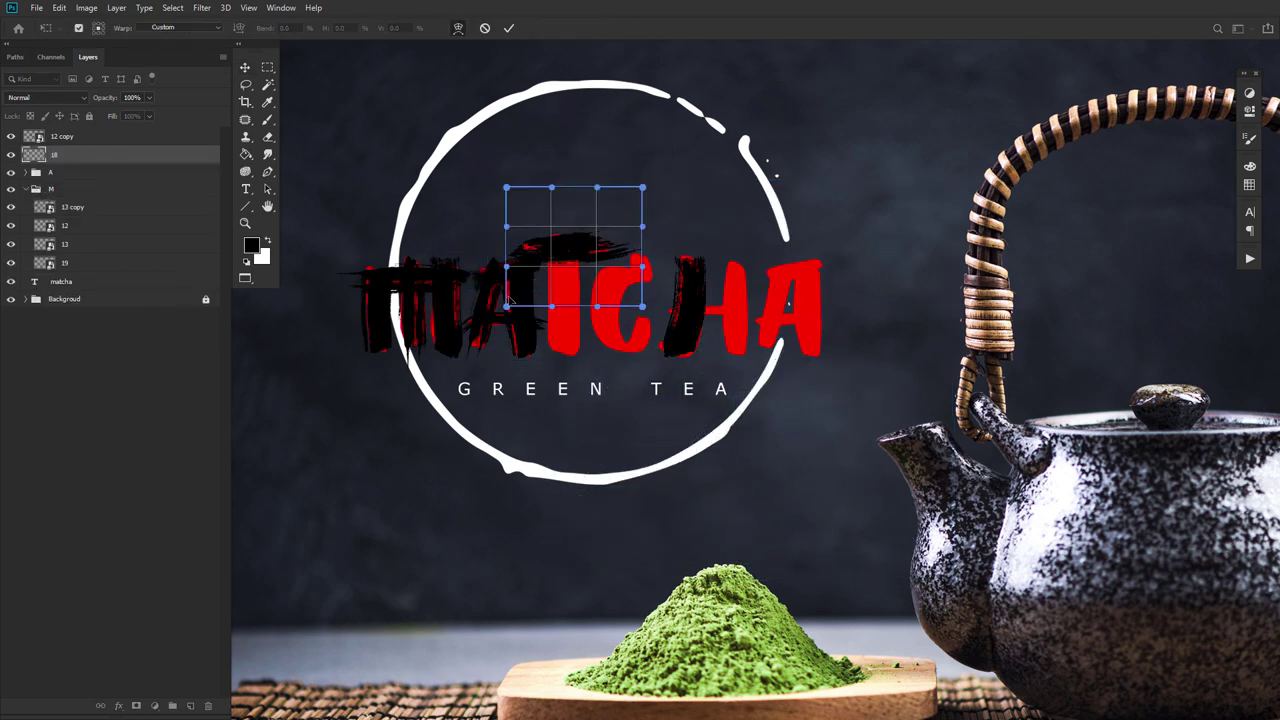
left_click_drag(508, 305, 526, 266)
left_click_drag(642, 306, 630, 268)
left_click(508, 28)
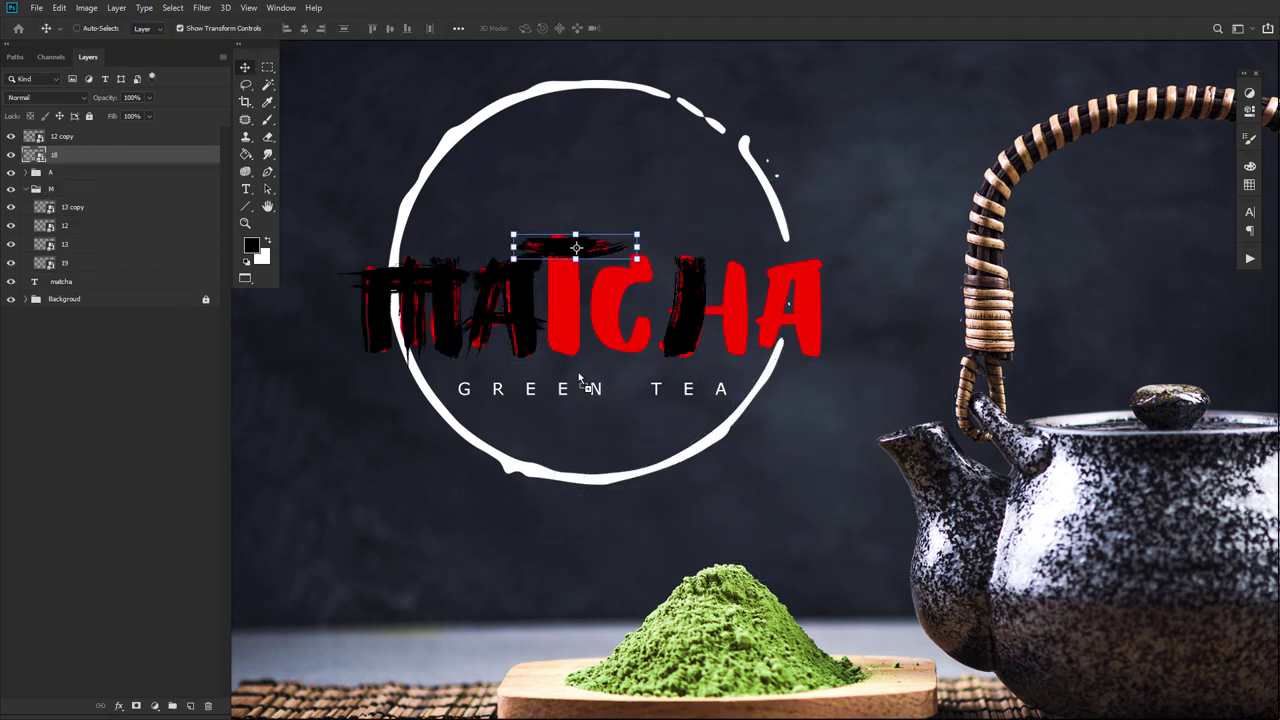
Place stroke 12 as the T's stem and reshape it down to the letter's base.
left_click_drag(634, 503, 594, 286)
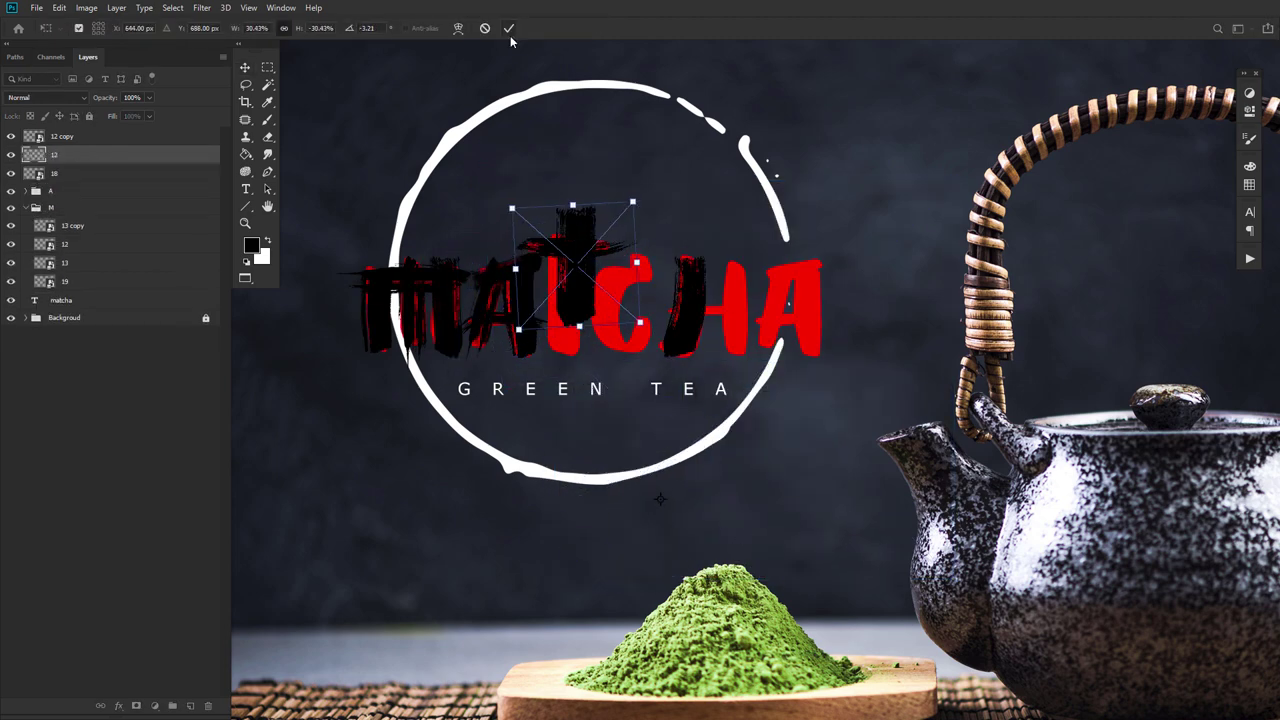
left_click_drag(570, 208, 566, 233)
left_click_drag(572, 354, 543, 358)
key("Return")
Place stroke 37 over the C and group the two T stroke layers.
left_click_drag(652, 484, 659, 340)
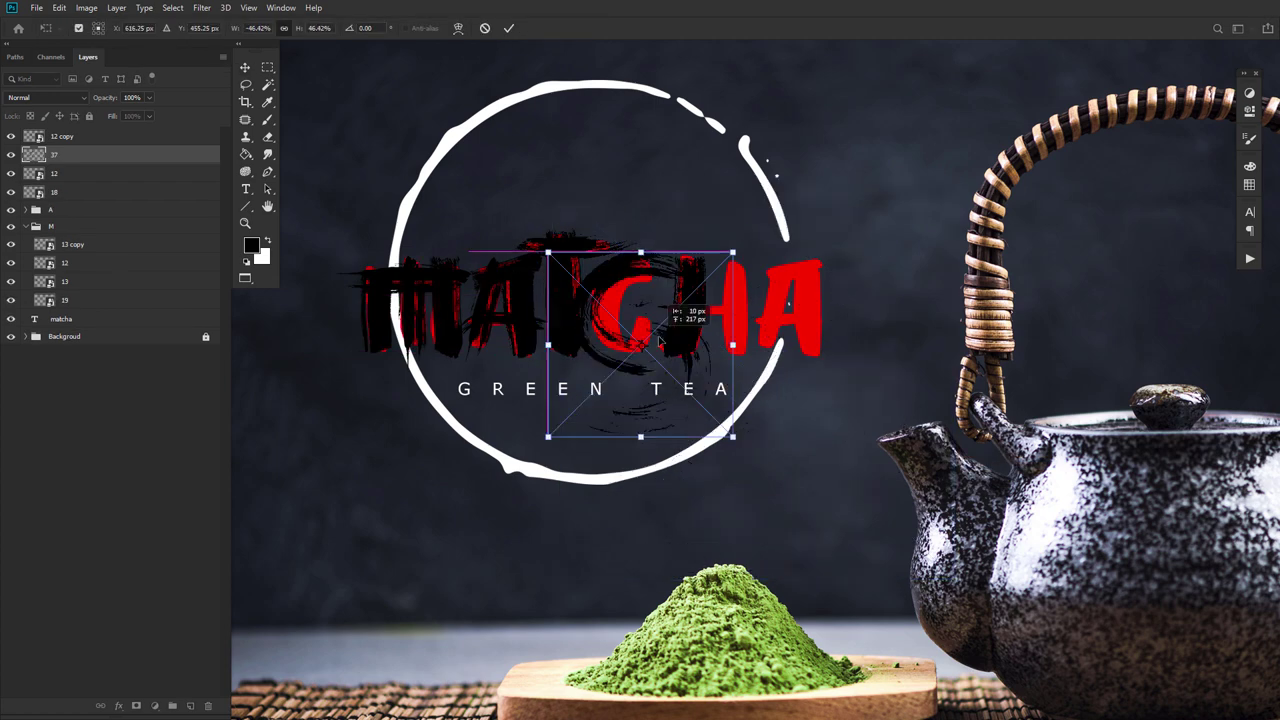
key("Return")
left_click(91, 192)
left_click(91, 174, "shift")
key("ctrl+g")
Mask out the stray marks of stroke 37 around the C with a brush and rename its layer c.
left_click(114, 135)
left_click(88, 28)
double_click(114, 197)
left_click_drag(640, 415, 647, 367)
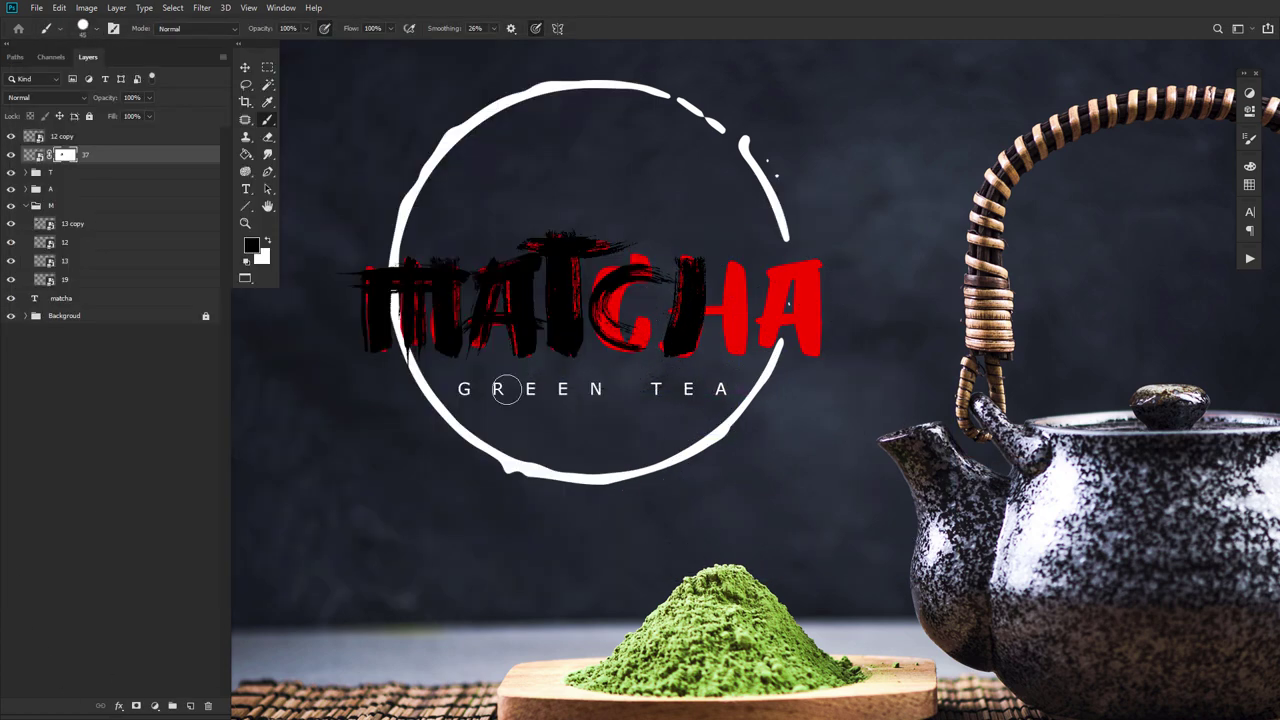
key("v")
Warp a placed stroke 19 onto the H's right stem and add a stroke for the H's crossbar.
left_click(685, 320)
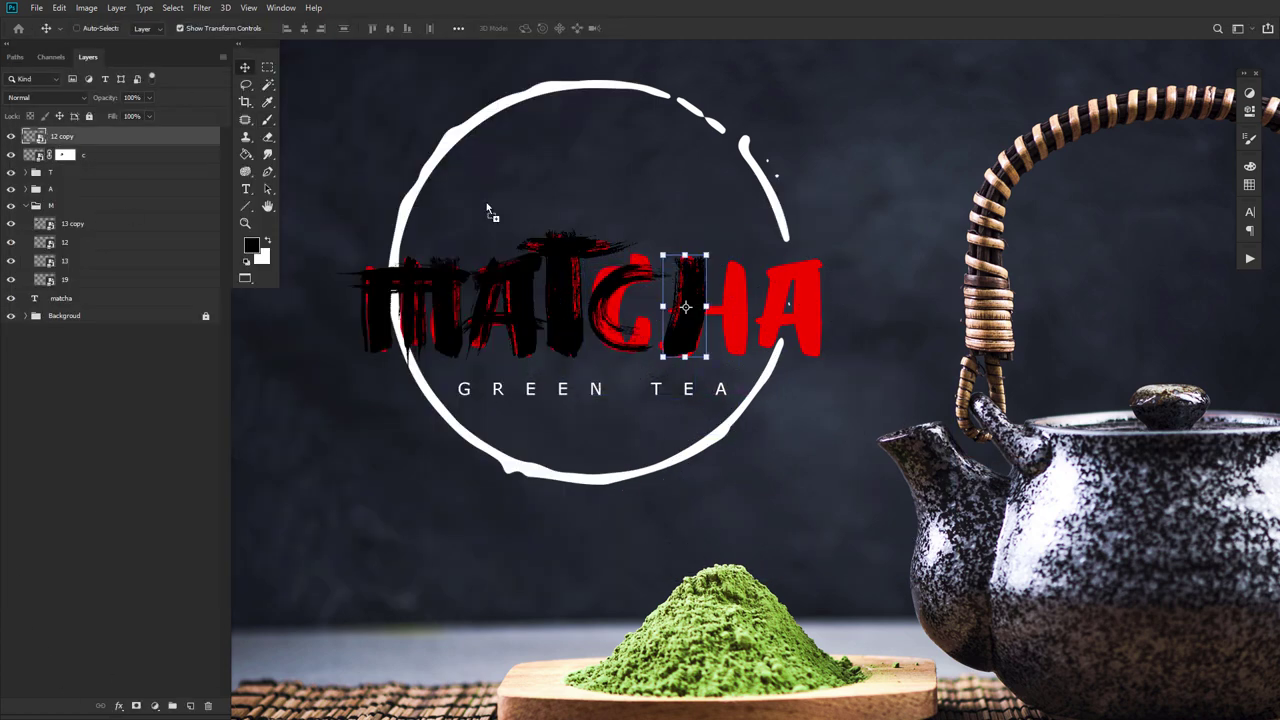
left_click_drag(606, 530, 683, 386)
left_click_drag(683, 386, 733, 310)
key("ctrl+t")
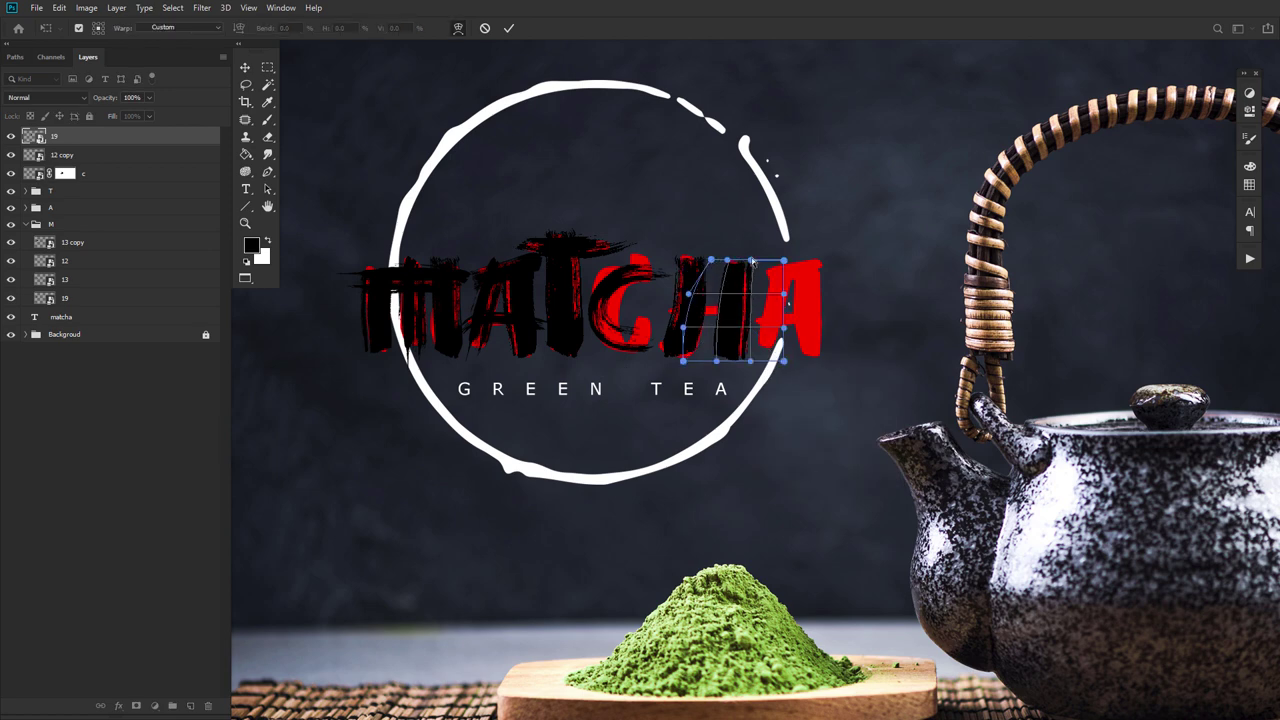
left_click_drag(752, 262, 757, 354)
mouse_move(916, 491)
left_mouse_down()
mouse_move(780, 491)
mouse_move(760, 305)
left_mouse_up()
key("Return")
Group the H stroke layers and name the group H.
left_click(91, 174)
left_click(91, 136, "shift")
key("ctrl+g")
double_click(67, 135)
type("H")
key("Return")
Duplicate the A group for the last letter and collect all the lettering in a group named Master.
left_click_drag(105, 187, 105, 134)
left_click(11, 238)
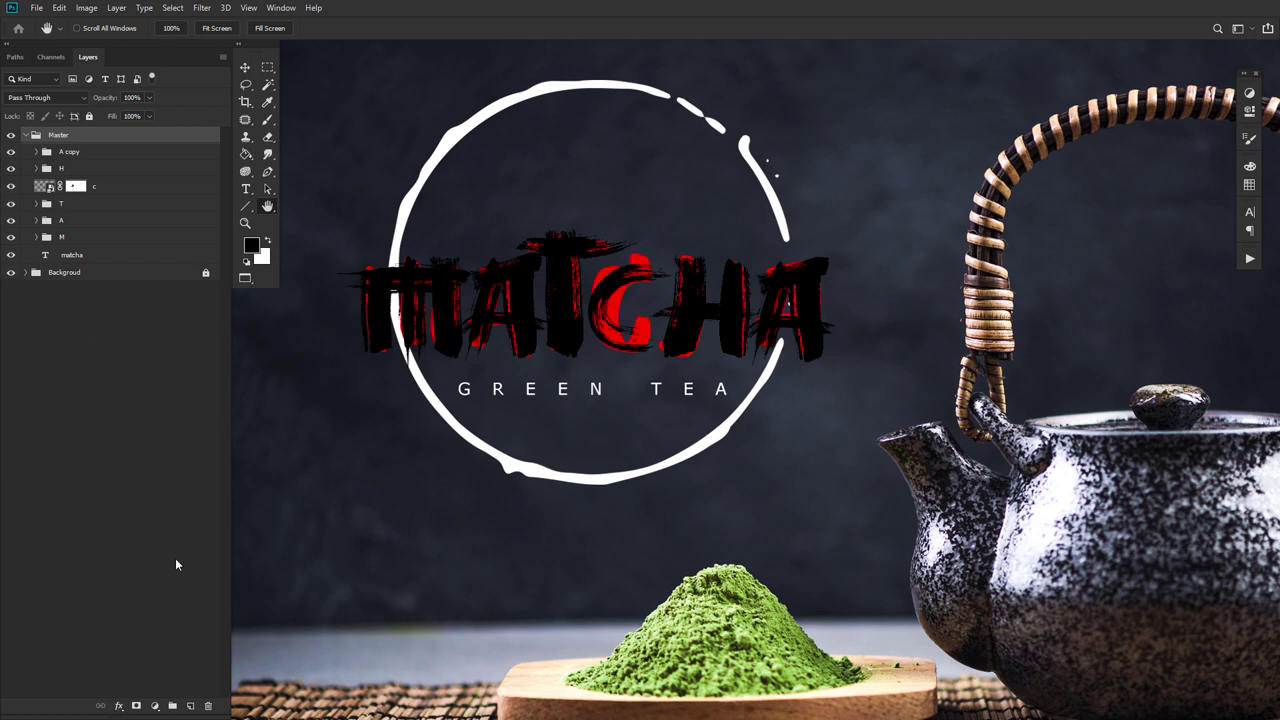
Add a white Solid Color fill layer above the Master group, clip it to the group and compare it on and off.
left_click(158, 702)
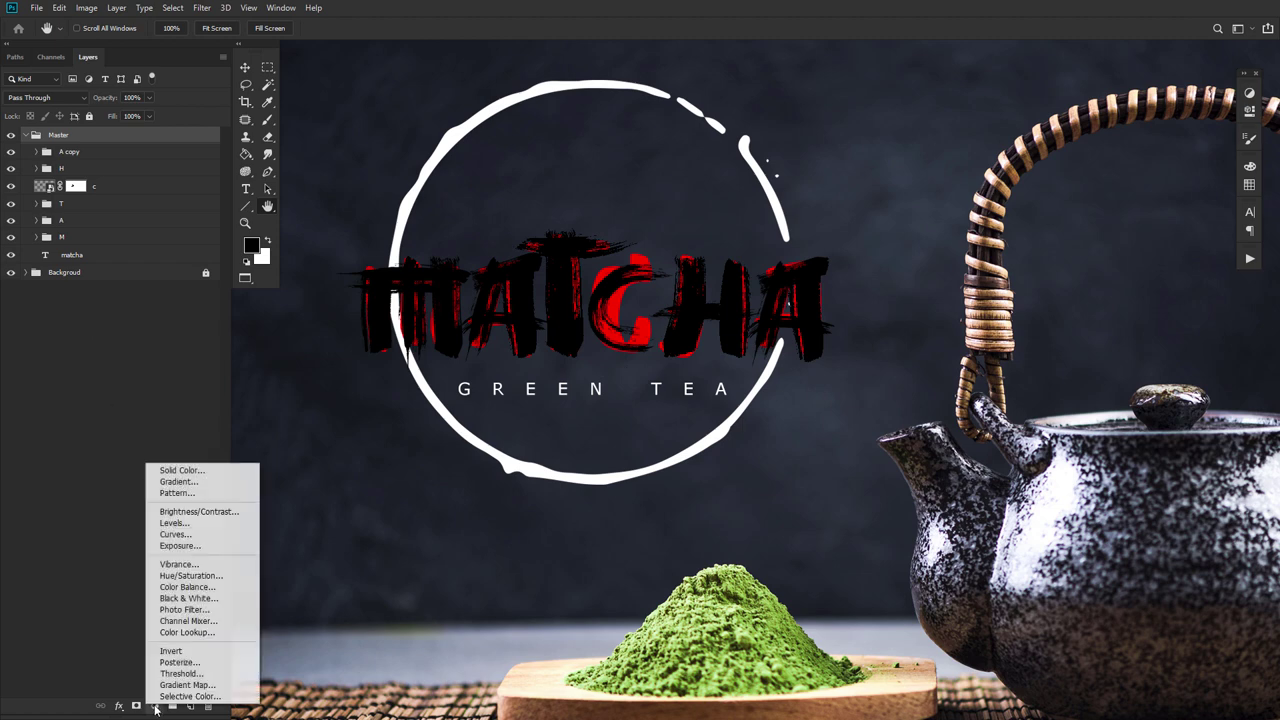
left_click(184, 469)
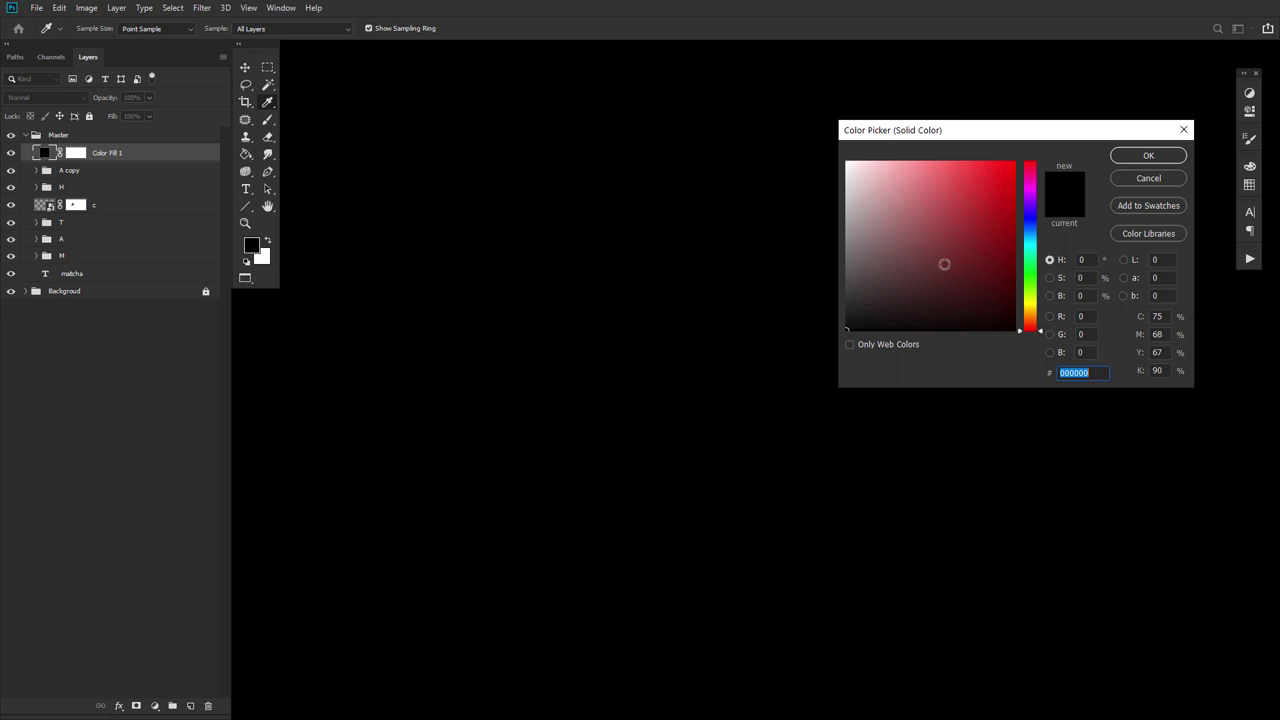
left_click_drag(943, 263, 723, 106)
left_click(1148, 155)
key("h")
mouse_move(140, 155)
left_mouse_down()
mouse_move(132, 126)
mouse_move(119, 150)
left_mouse_up()
left_click(121, 143, "alt")
left_click(11, 137)
left_click(11, 137)
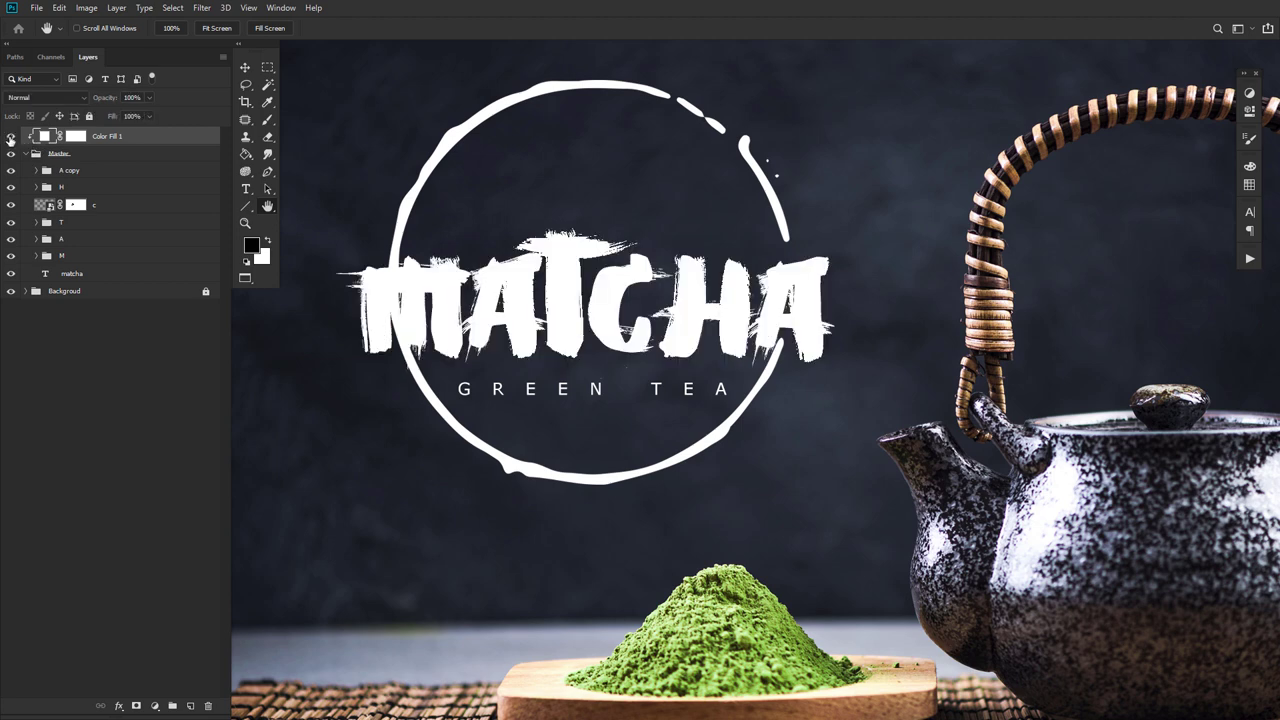
Add a new layer above the matcha text for brushwork and hide the text layer.
left_click(122, 274)
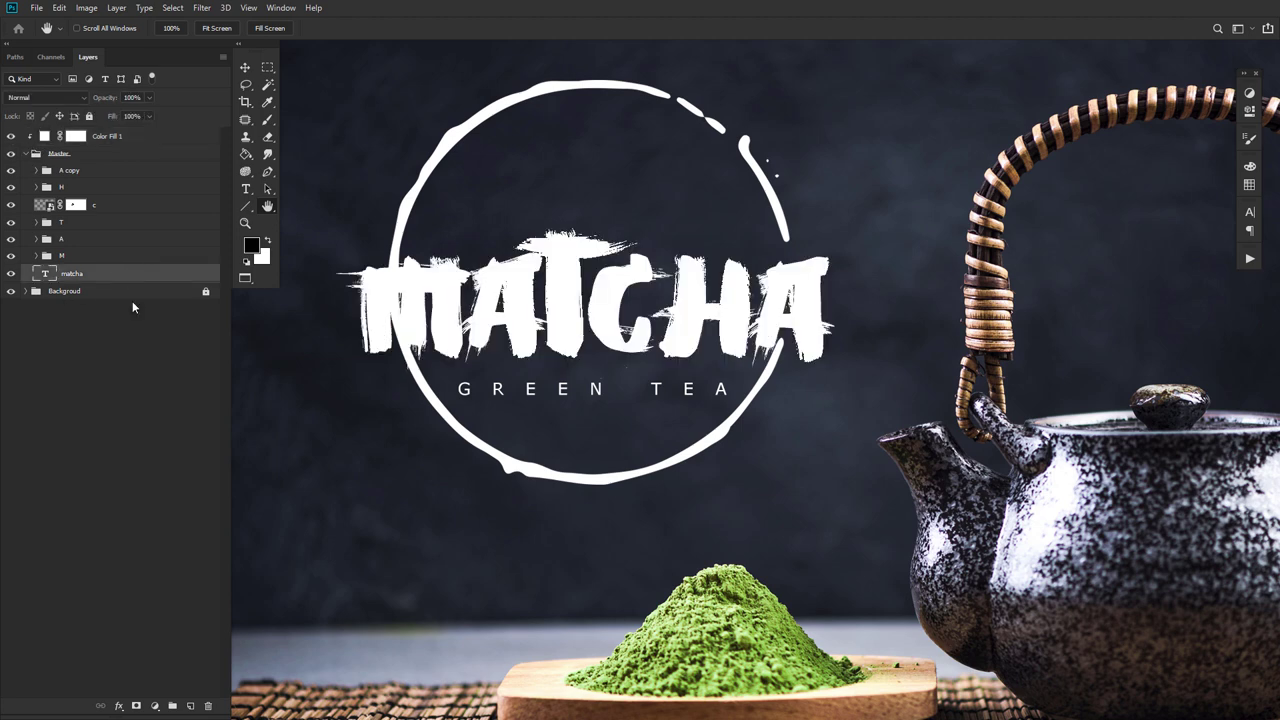
left_click(190, 706)
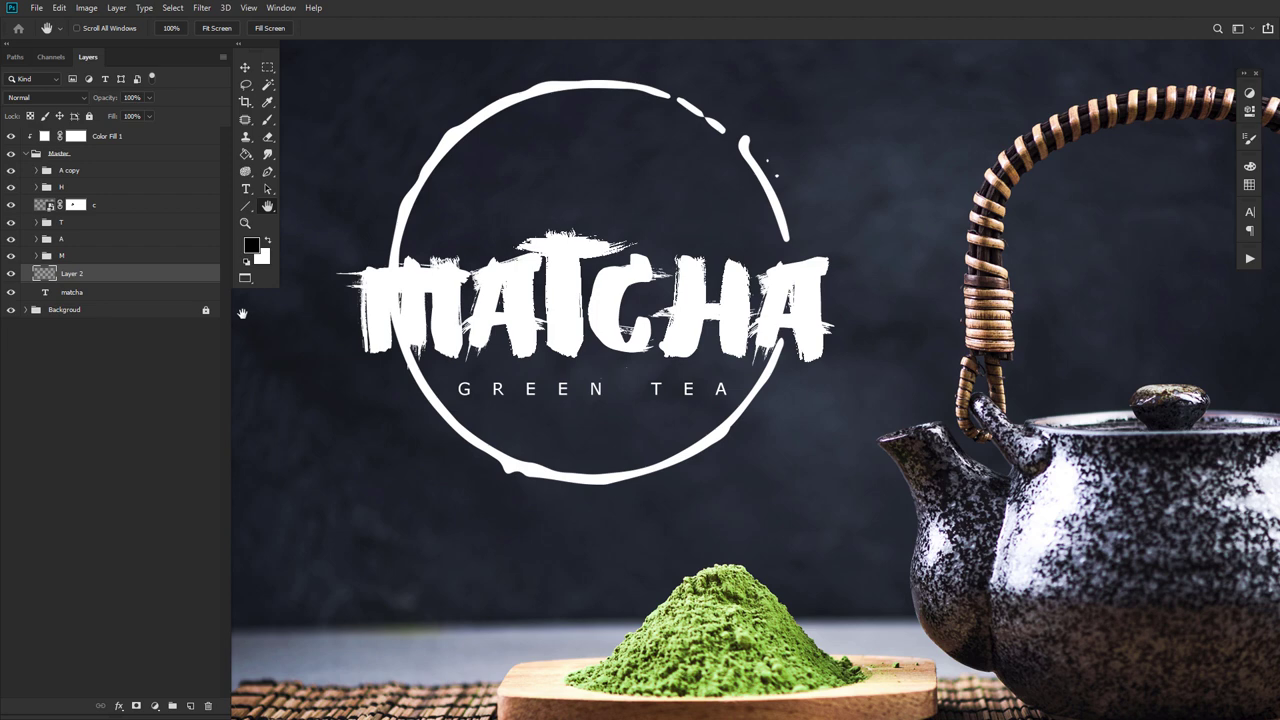
left_click(267, 120)
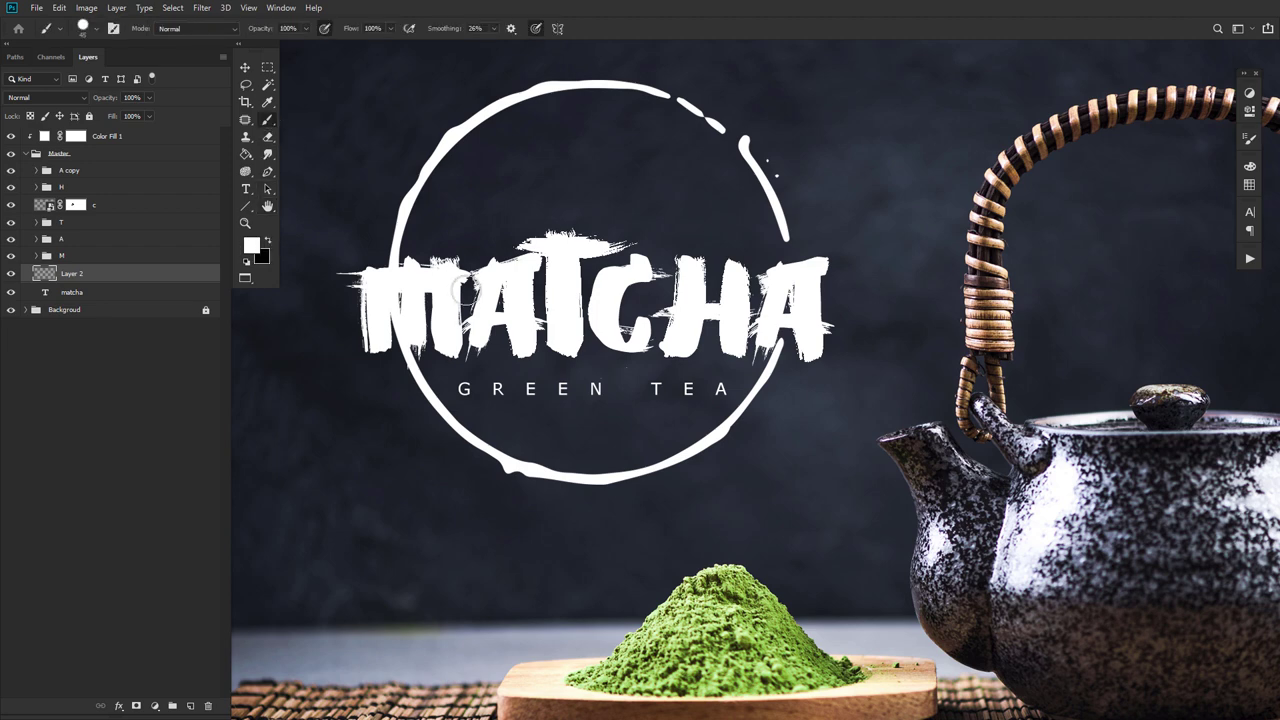
left_click(11, 292)
Paint touch-ups over the T, C and H strokes on the new layer with a small white brush.
key("bracketleft")
key("bracketleft")
mouse_move(574, 268)
left_mouse_down()
mouse_move(575, 320)
mouse_move(600, 316)
mouse_move(630, 276)
mouse_move(663, 285)
mouse_move(676, 336)
left_mouse_up()
key("bracketright")
key("bracketleft")
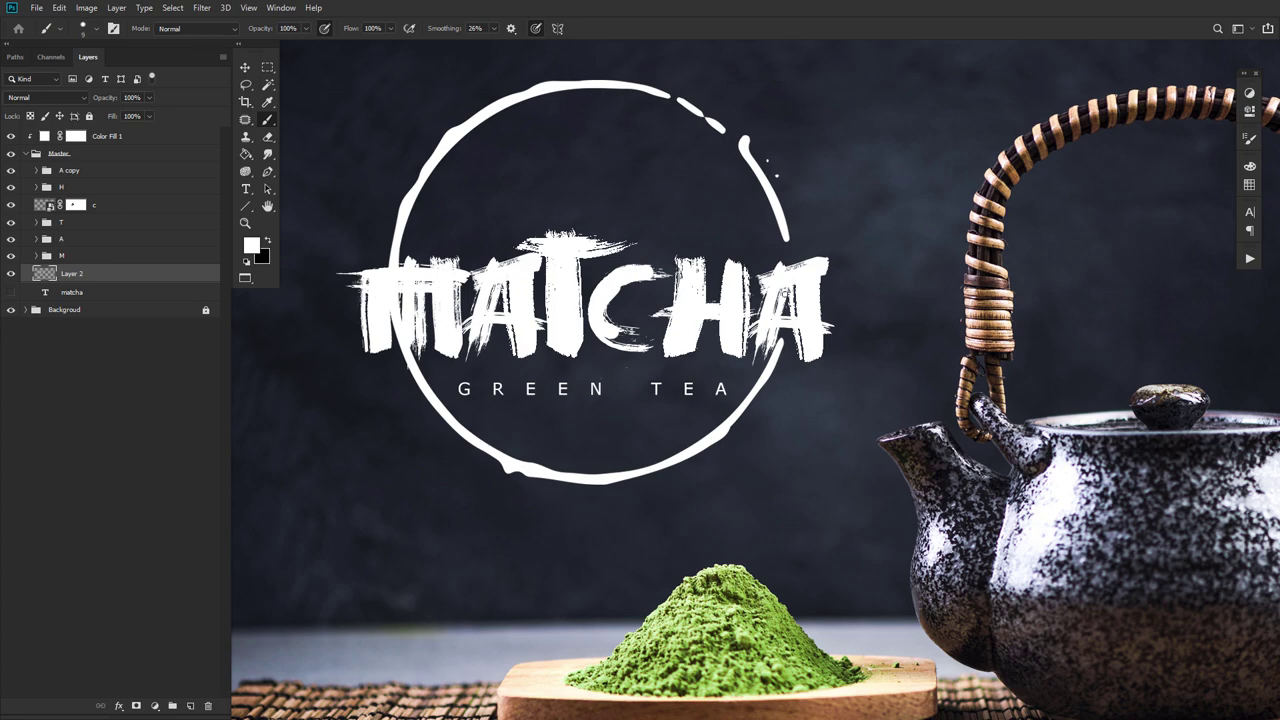